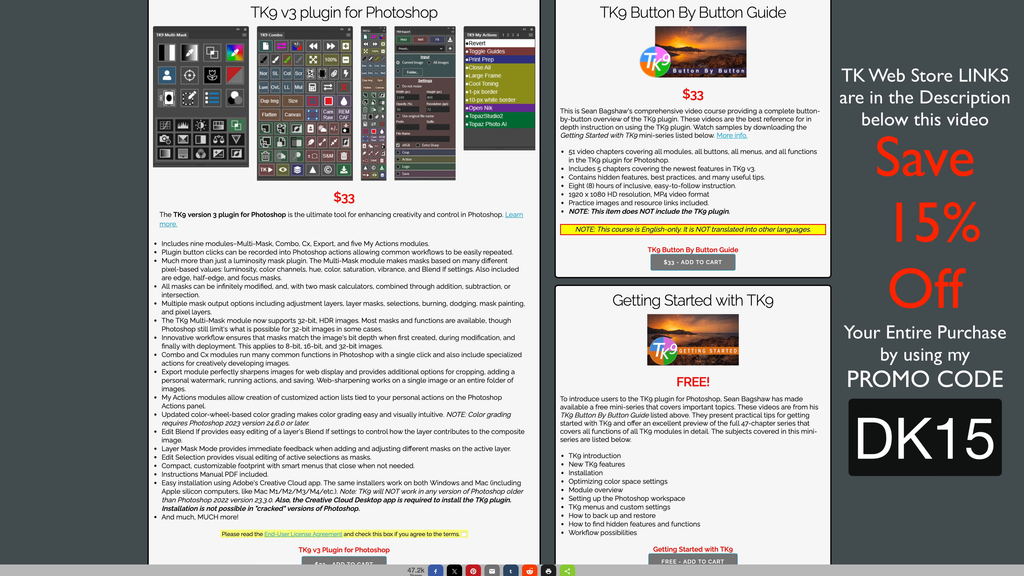
Step: Look through the TK9 plugin, luminosity mask courses and Magic Mixer plugin offers on the TK web store page
scroll(489, 282, down, 15)
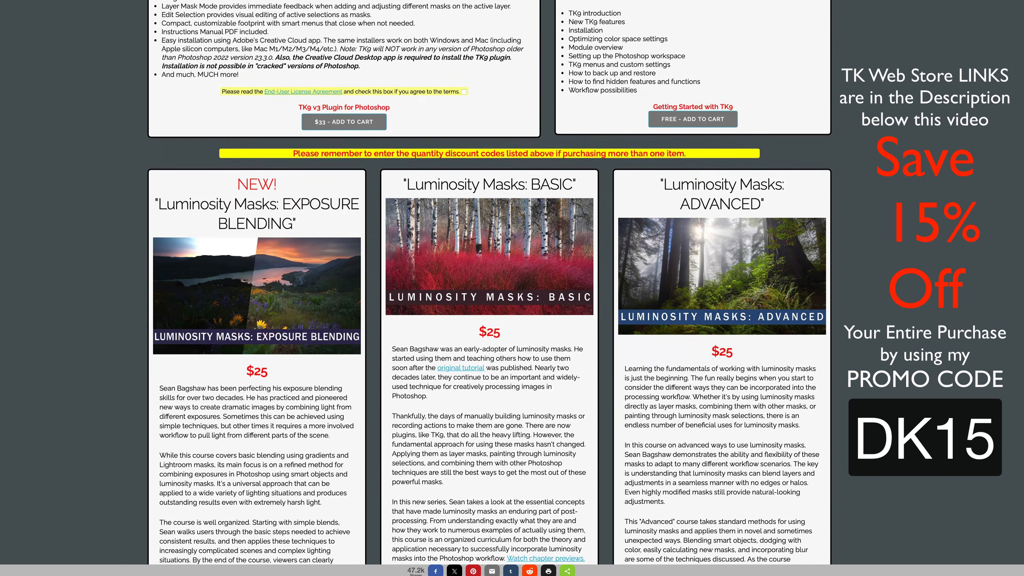
scroll(489, 283, down, 12)
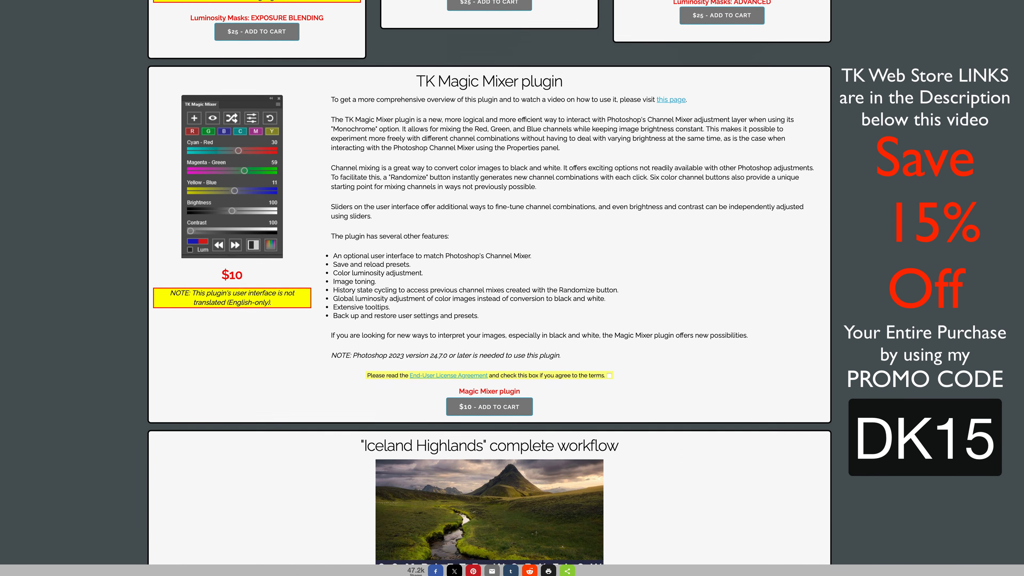
scroll(489, 283, up, 2)
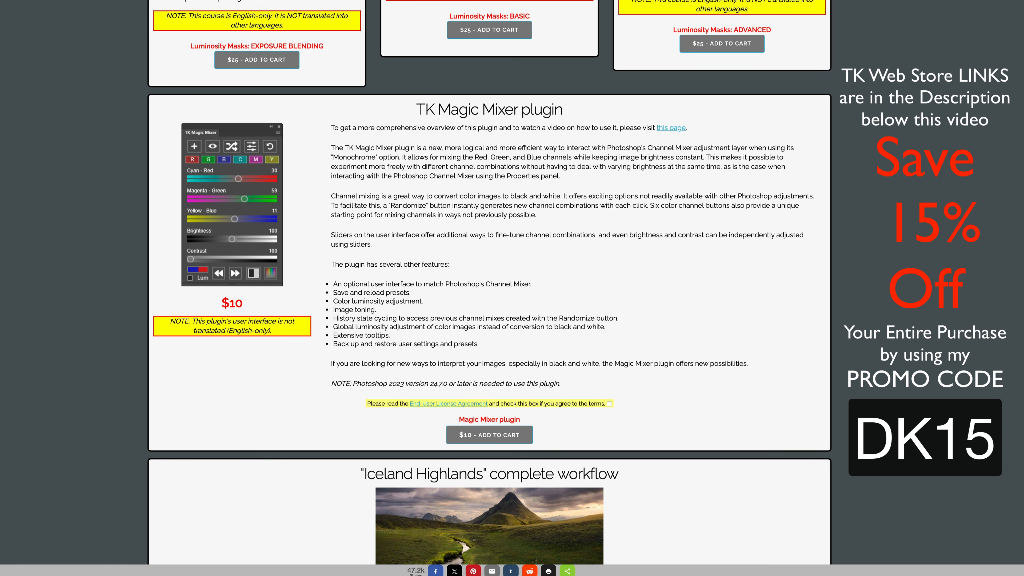
scroll(490, 282, up, 20)
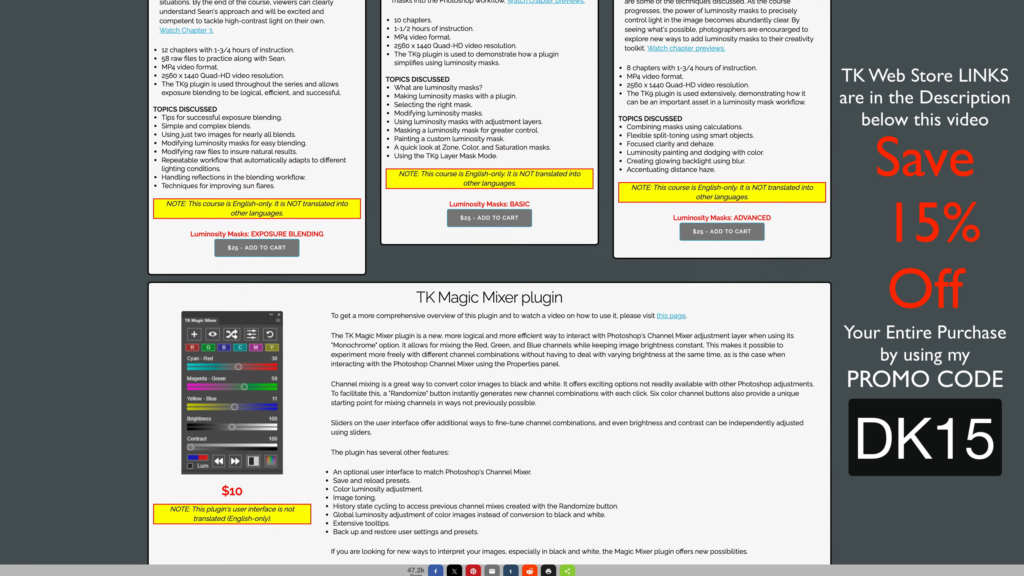
scroll(602, 195, up, 15)
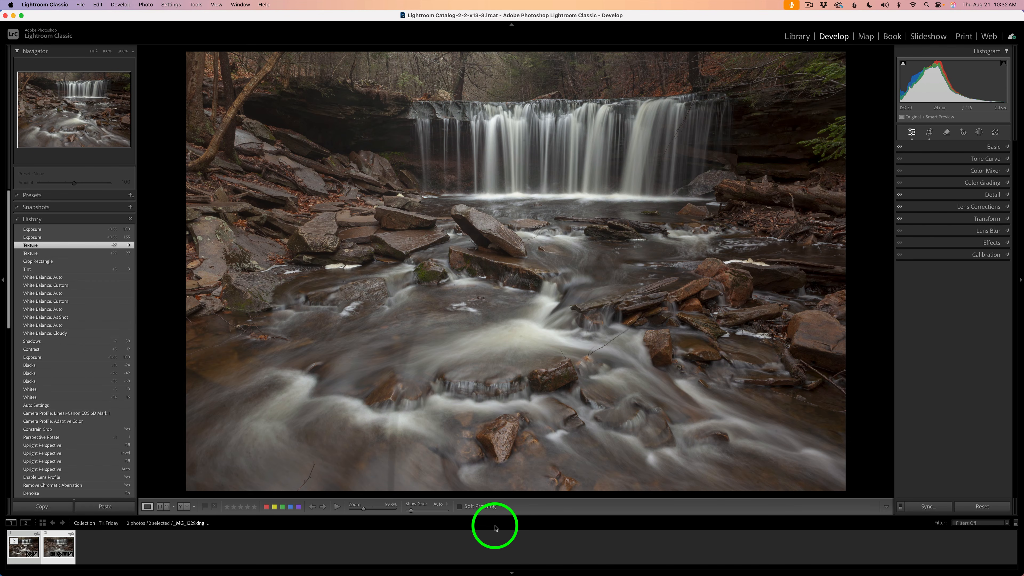
Step: In Lightroom Classic, review the waterfall photo's Basic, Detail, Lens Corrections, Transform and crop settings
click(984, 148)
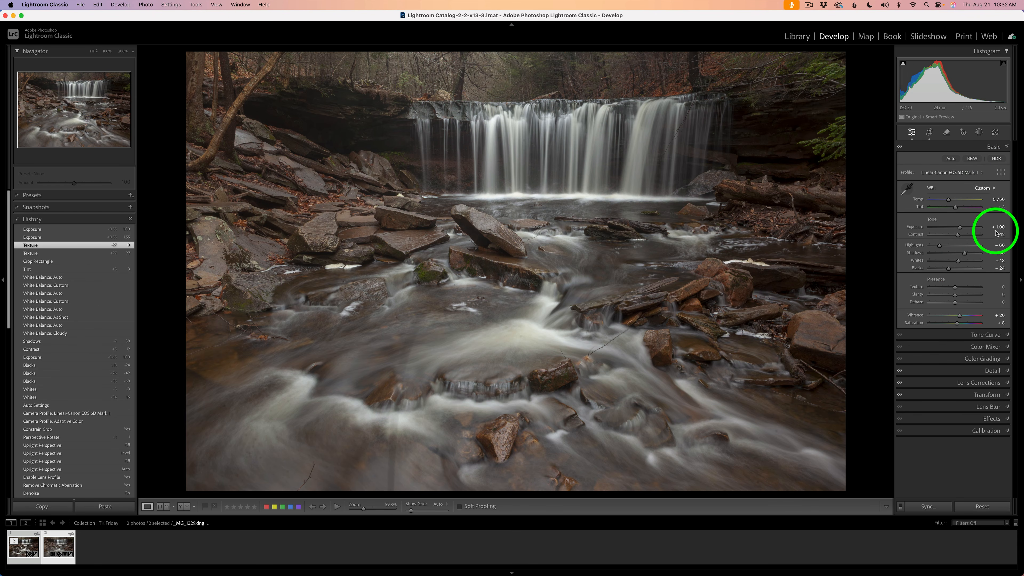
click(984, 371)
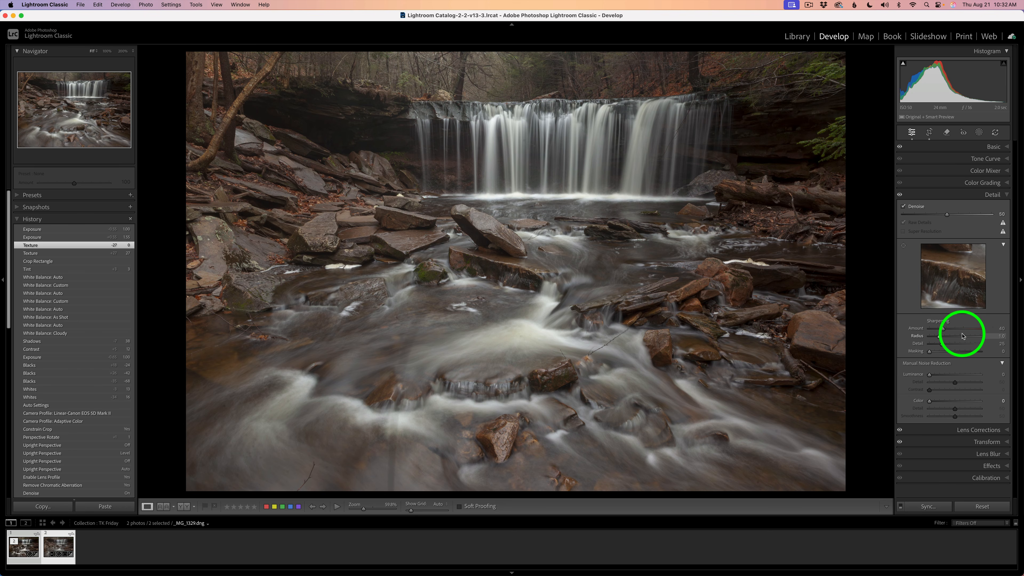
click(982, 197)
click(983, 207)
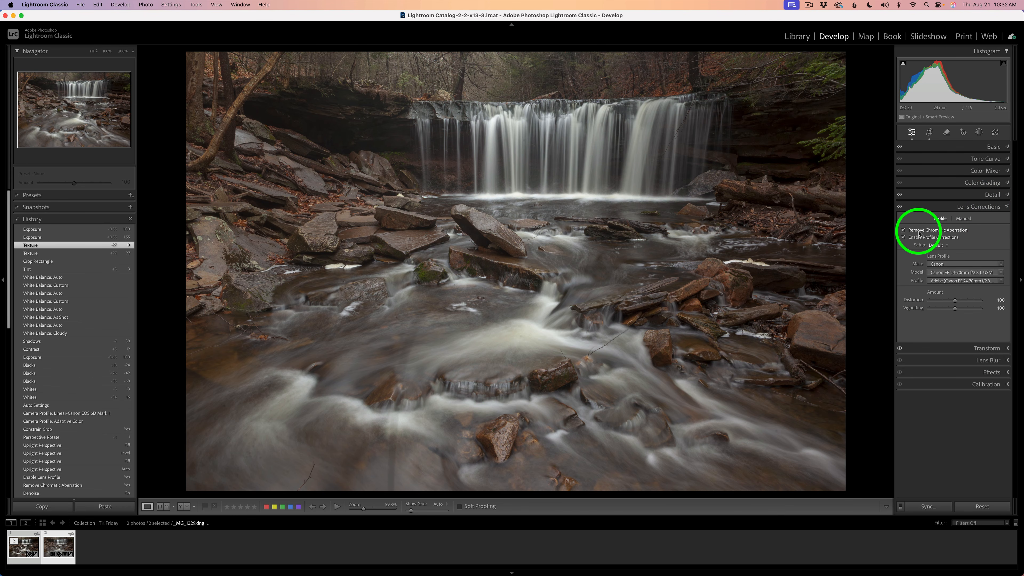
click(941, 207)
click(948, 219)
drag(957, 291, 948, 242)
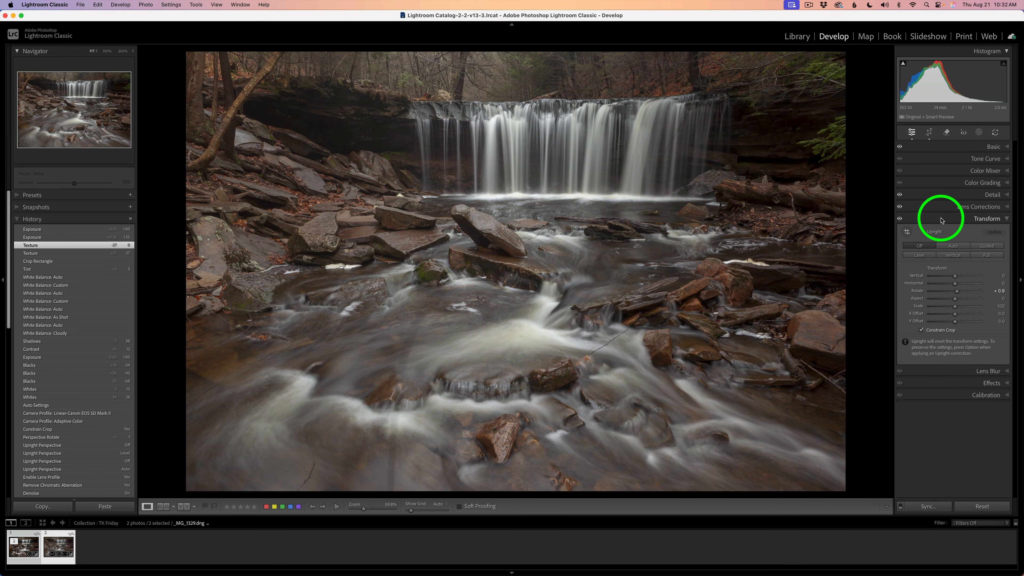
click(941, 220)
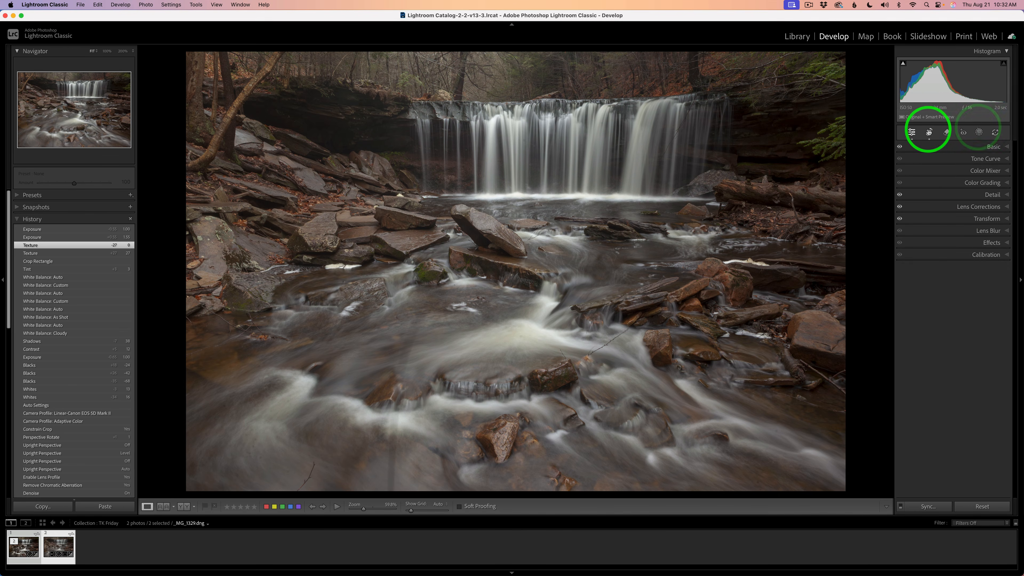
click(930, 133)
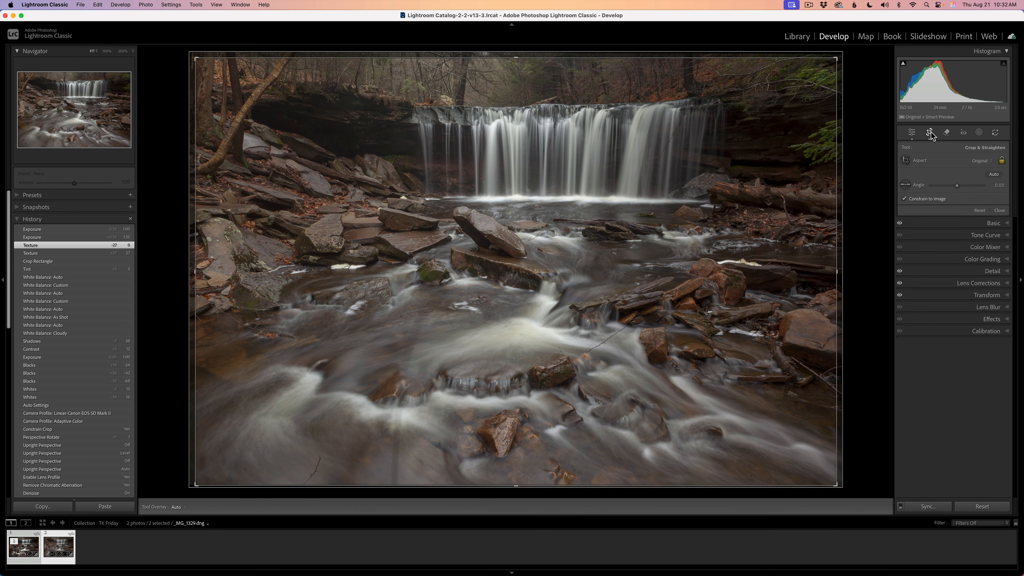
click(930, 134)
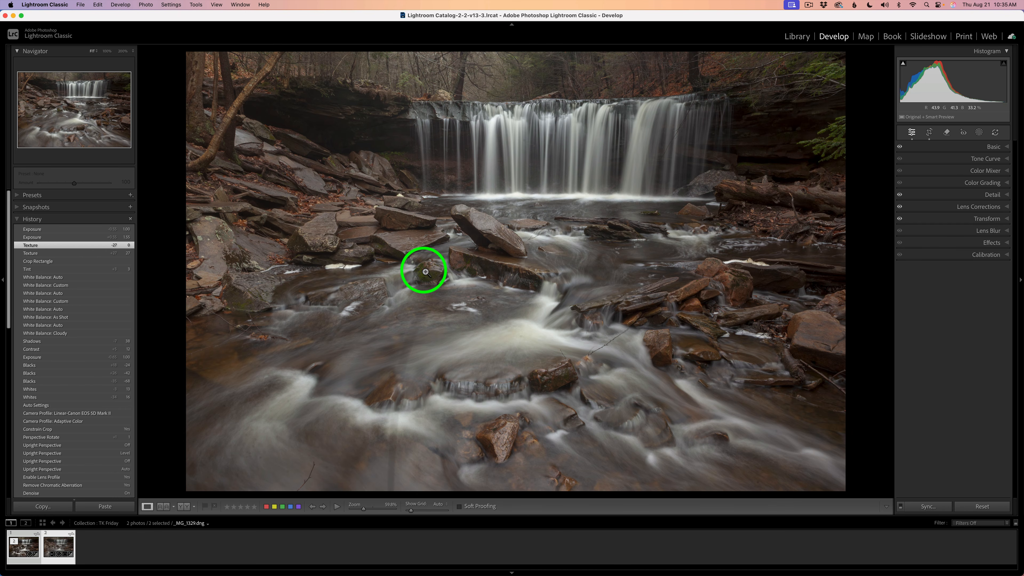
Step: Bring up the Edit In choices for the waterfall photo to send it to Photoshop
right_click(655, 219)
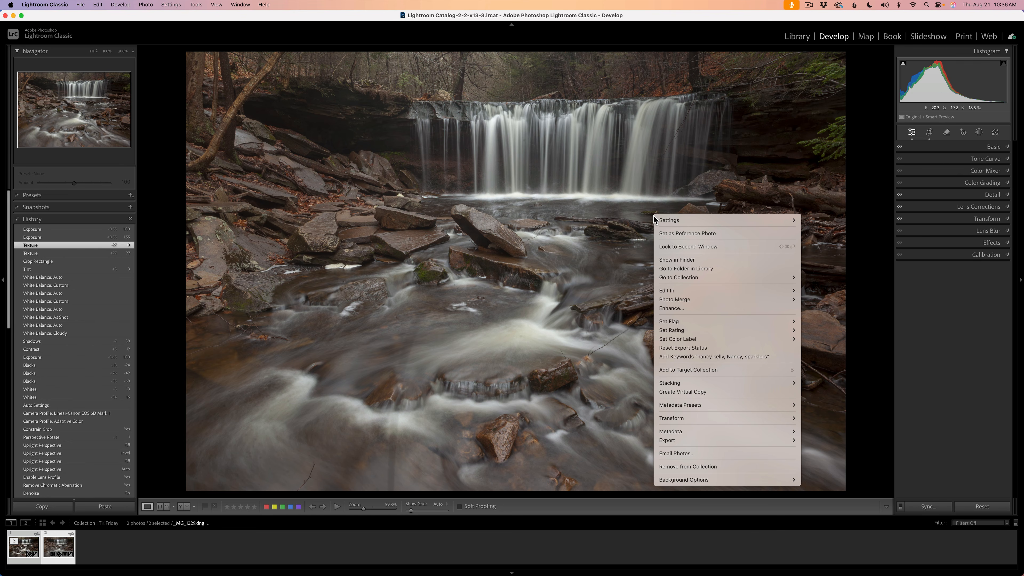
mouse_move(683, 290)
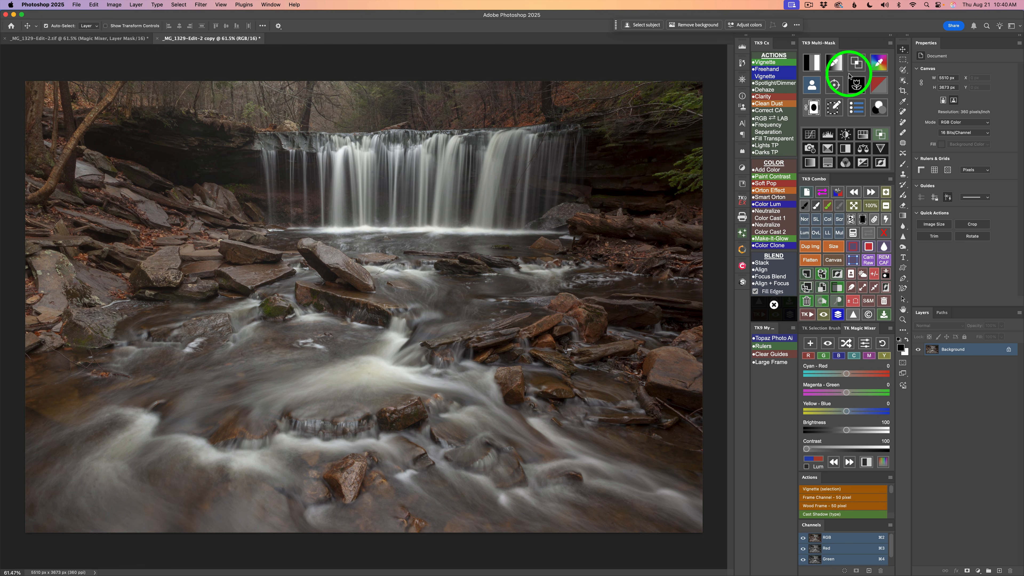
Step: In Photoshop, generate a midtones 3 luminosity mask with TK9 Multi-Mask and output it as a Color Grading layer
click(812, 62)
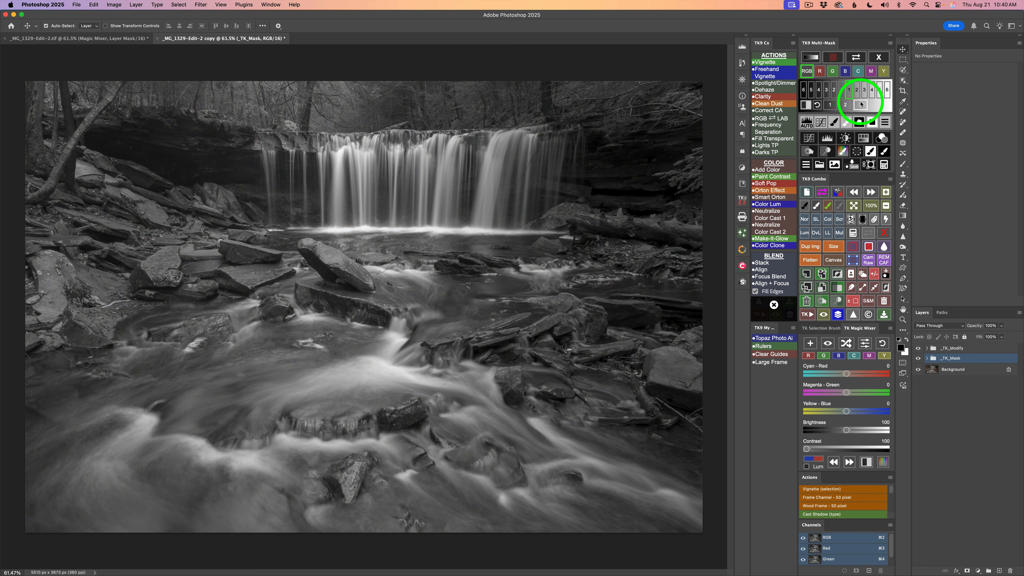
click(861, 104)
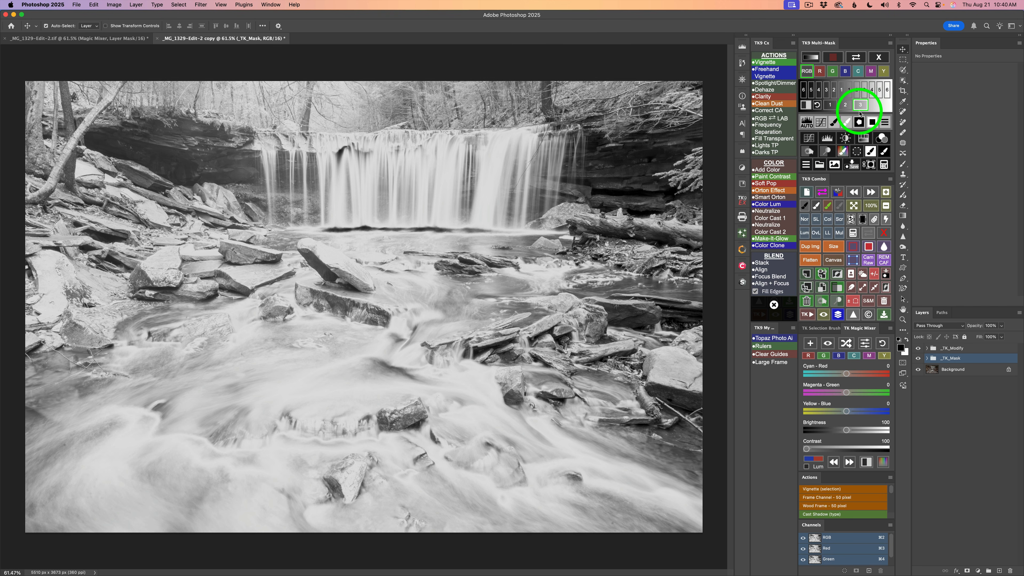
click(883, 138)
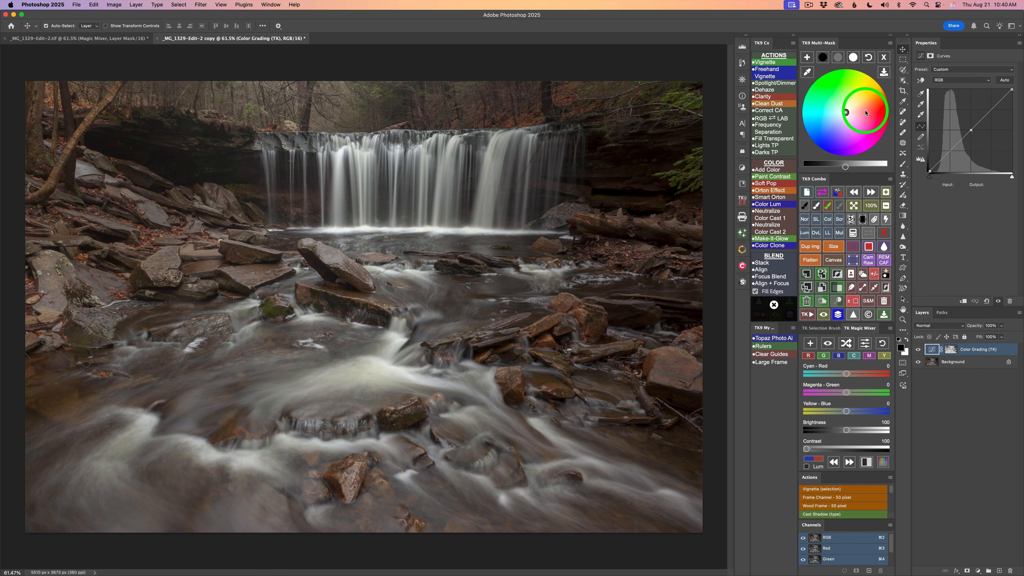
Step: Set the color grading brightness to 29 for midtones, -21 for shadows and 46 for highlights, and finish grading
click(839, 58)
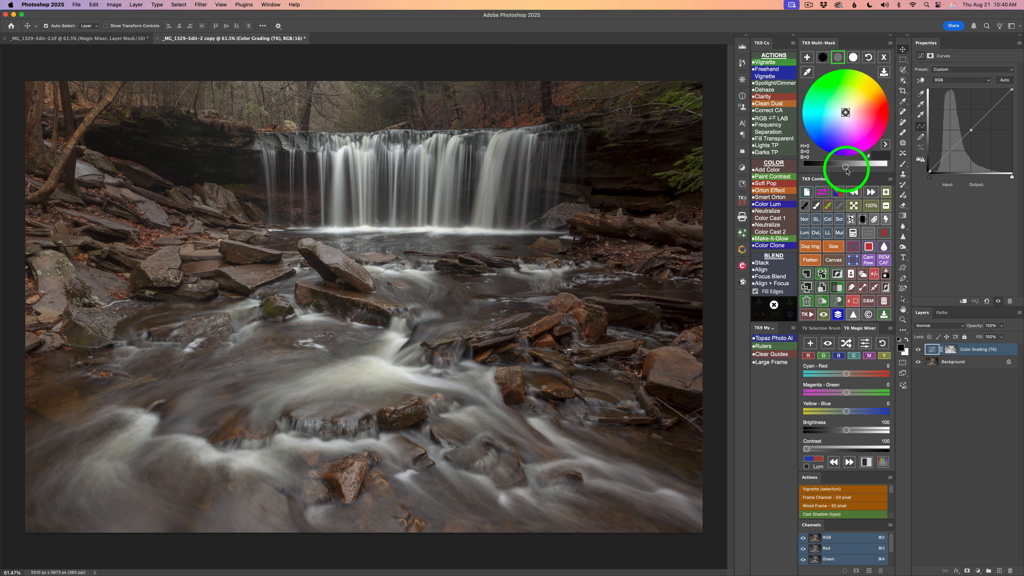
drag(846, 169, 866, 169)
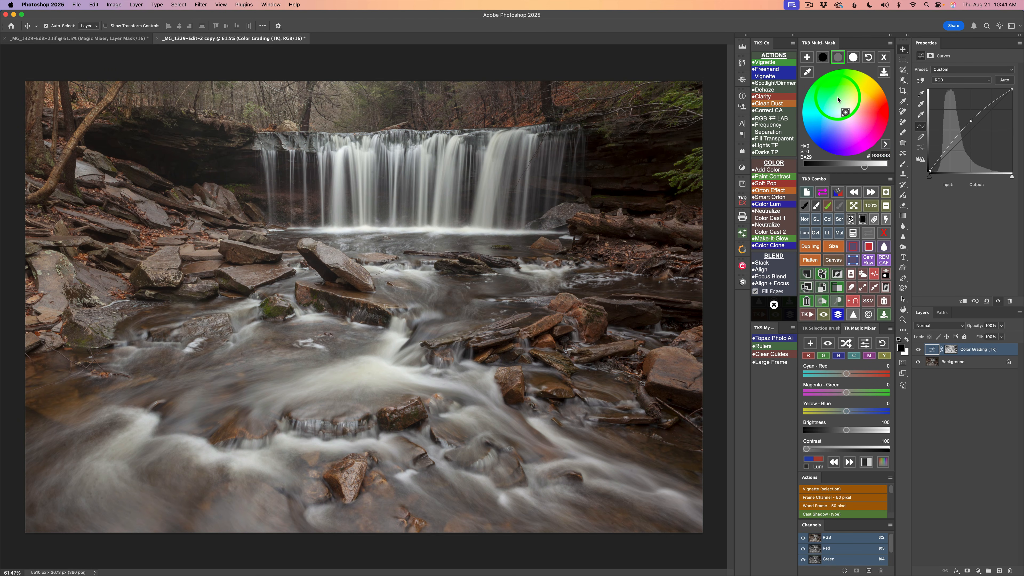
click(823, 60)
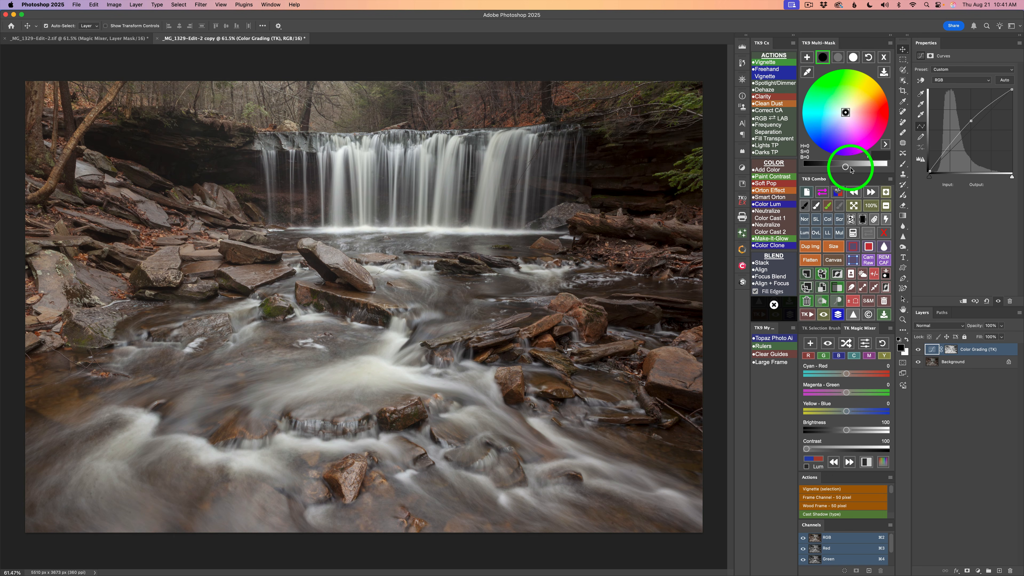
drag(846, 167, 833, 168)
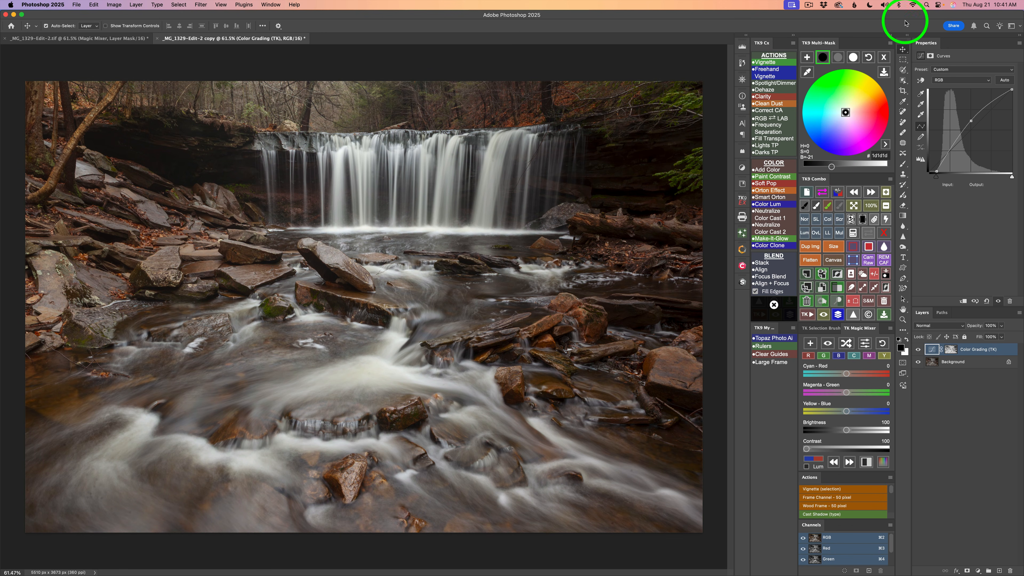
click(854, 58)
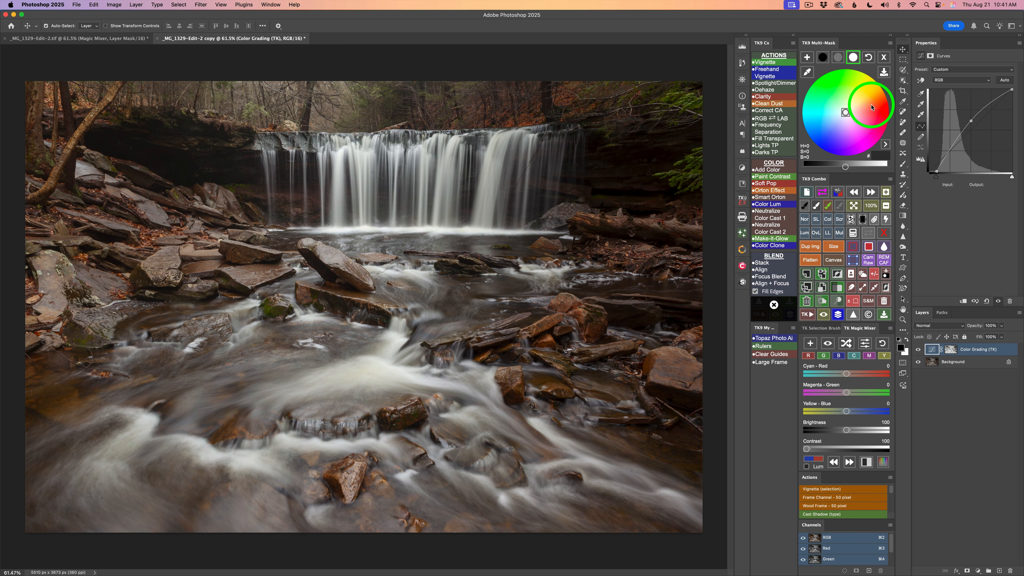
drag(846, 169, 876, 169)
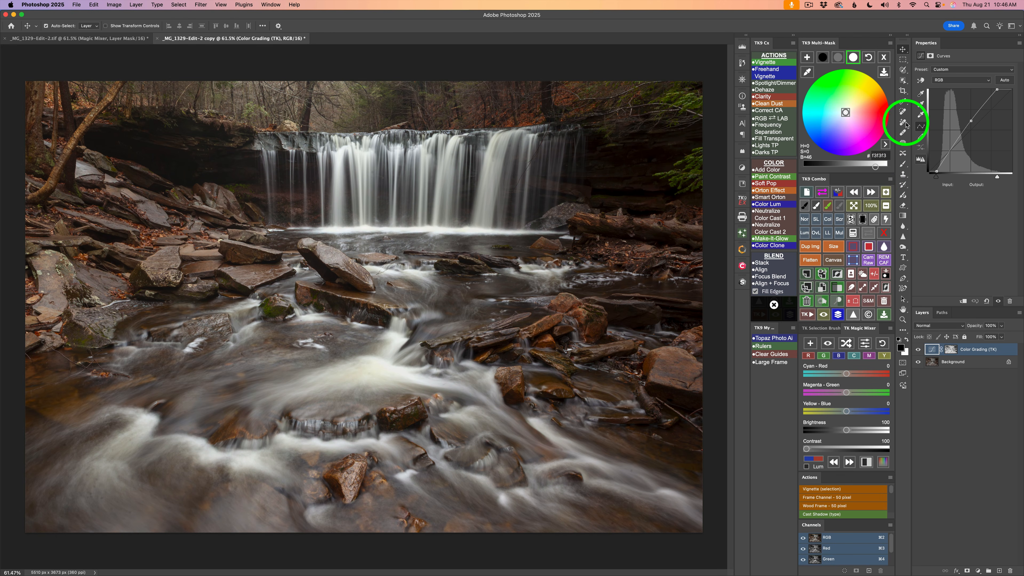
click(883, 57)
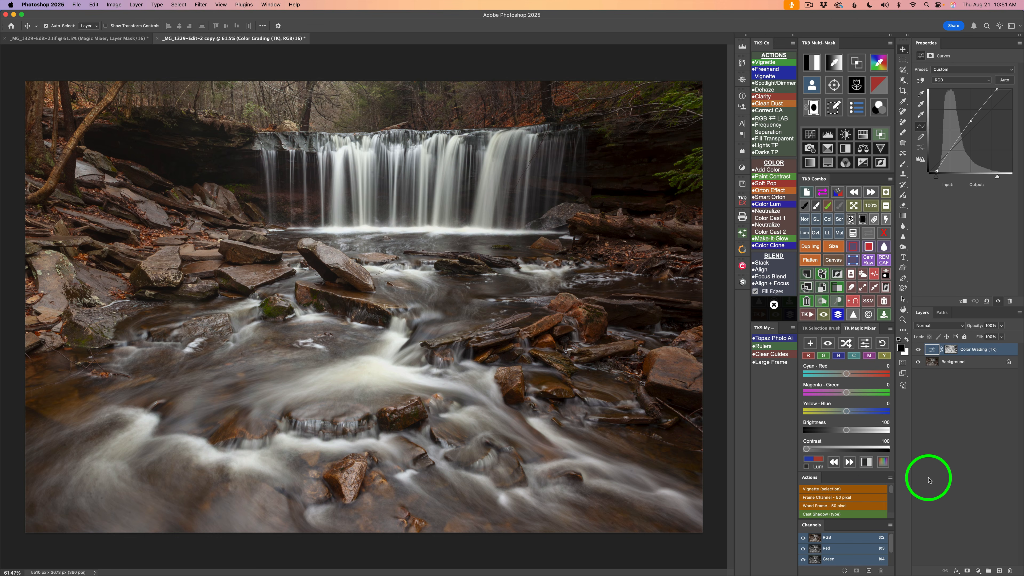
Step: Add a Curves adjustment layer with a midtones 1 layer mask and apply the Strong Contrast (RGB) preset
click(811, 136)
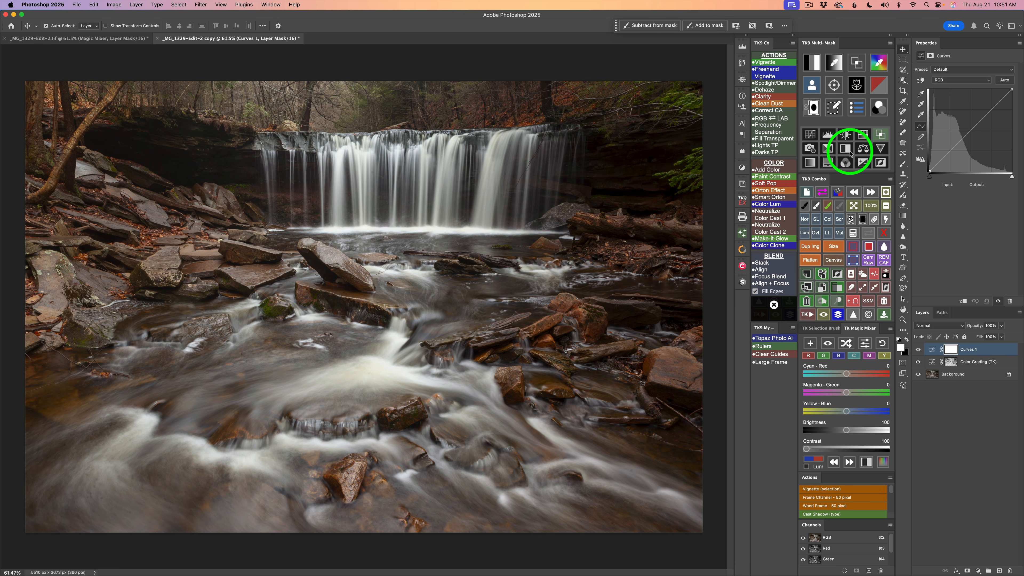
click(814, 107)
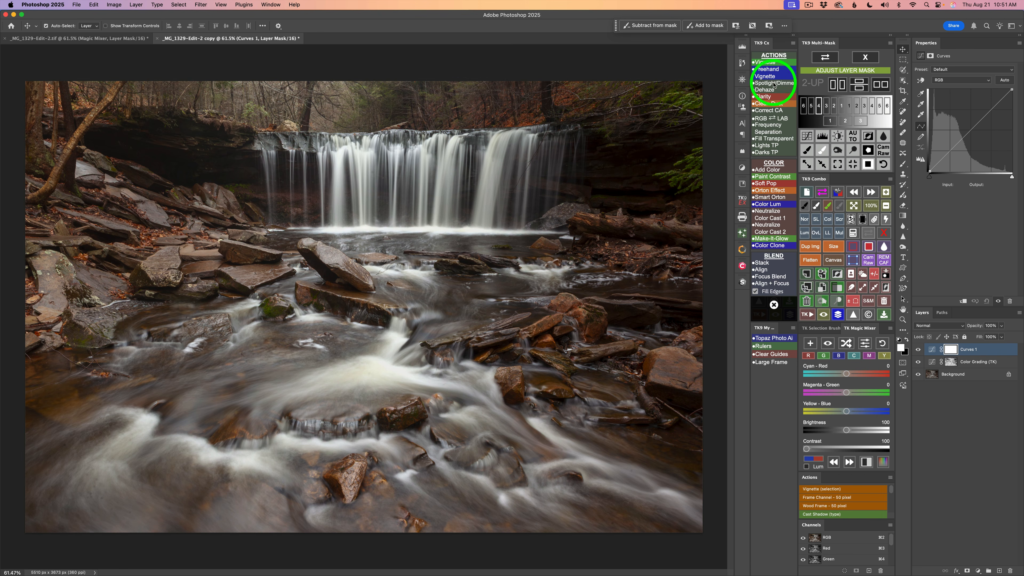
click(829, 121)
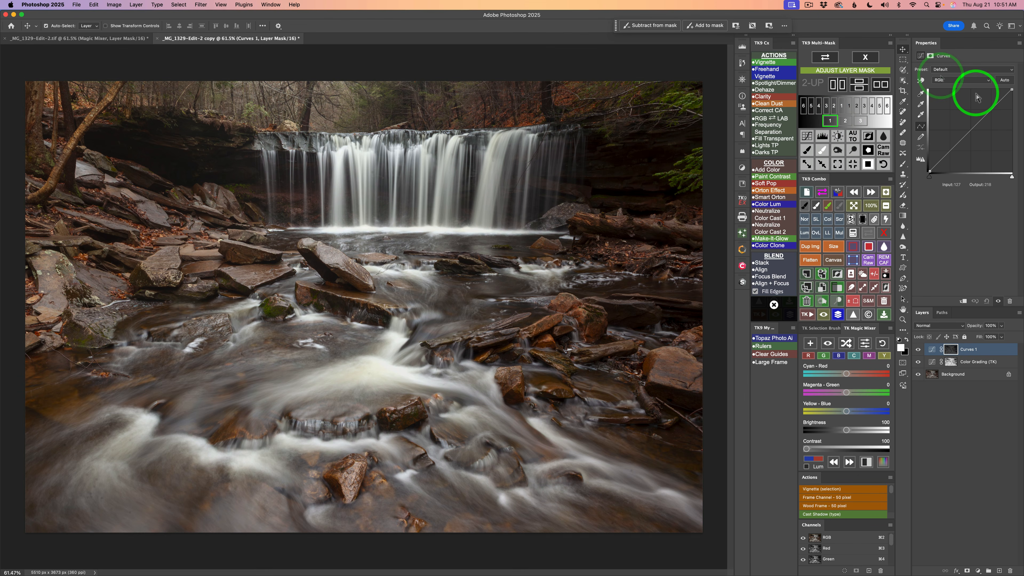
click(1012, 73)
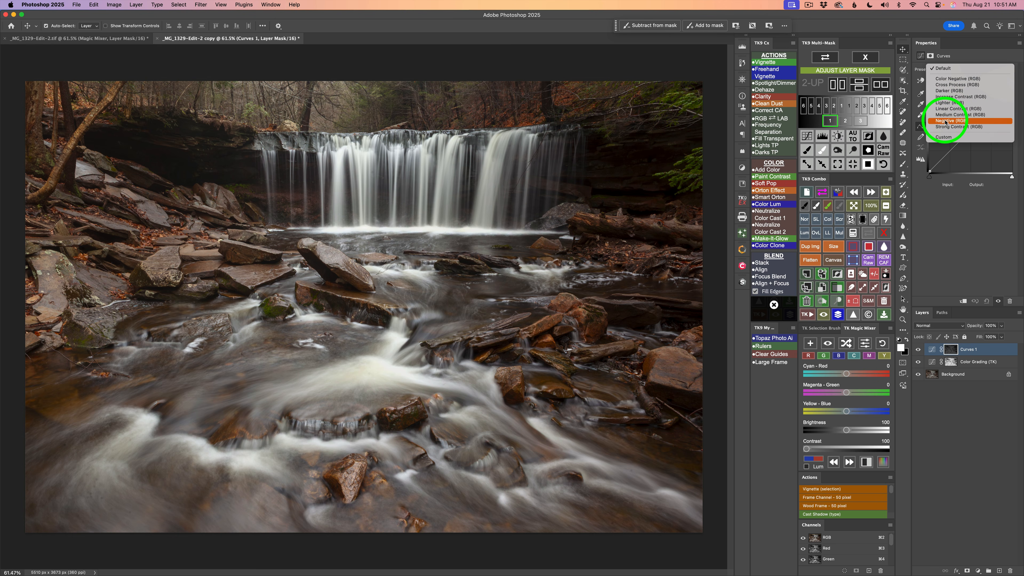
click(957, 127)
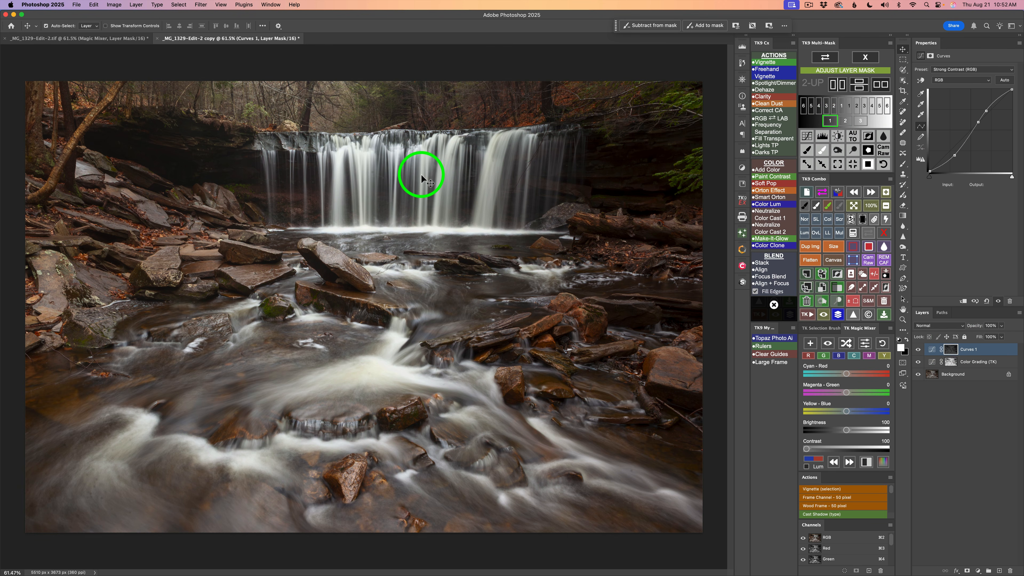
Step: Compare midtones 2 and 3 masks on the Curves layer, keep midtones 2 and leave layer mask mode
click(846, 122)
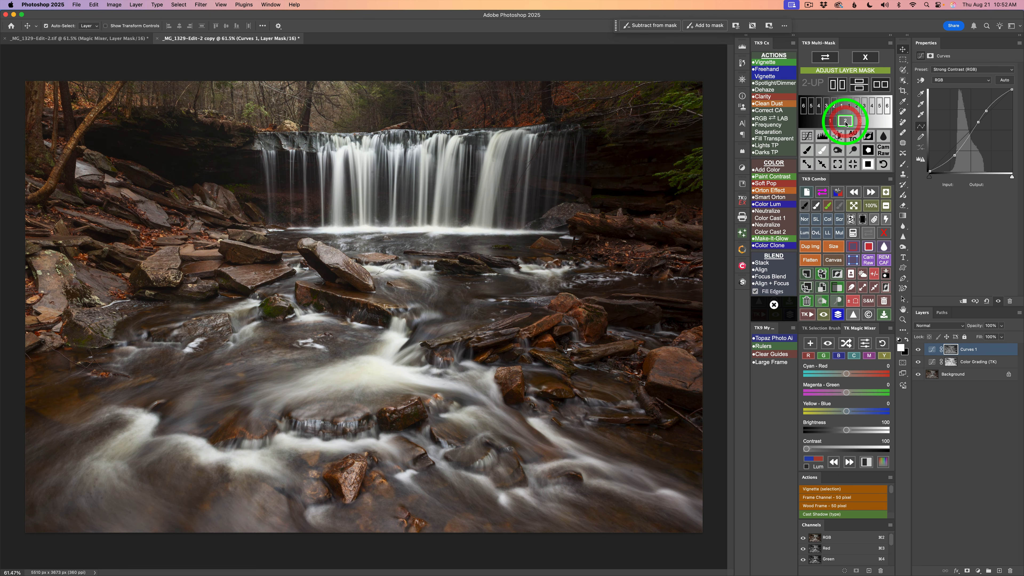
click(862, 122)
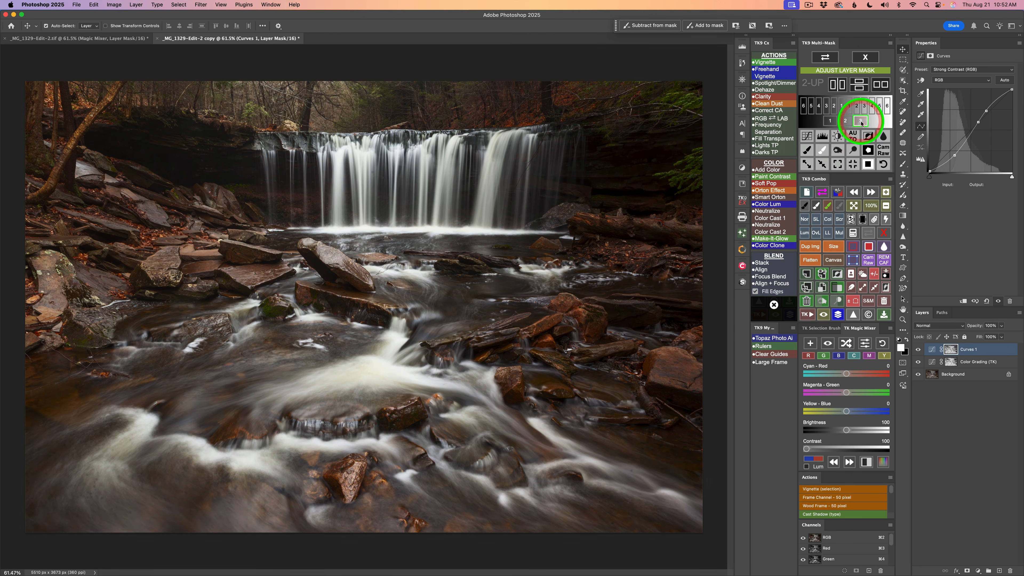
click(846, 122)
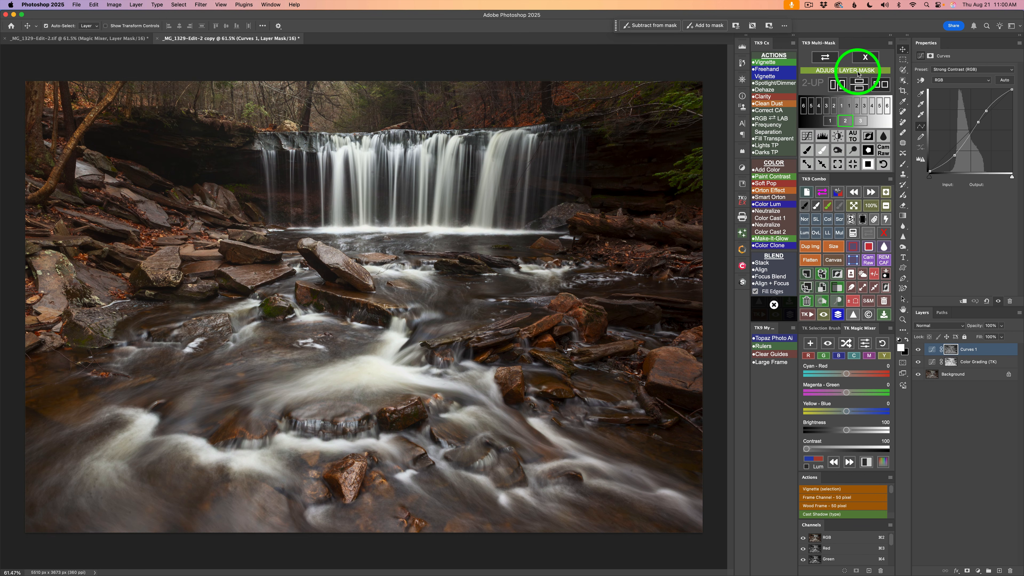
click(865, 57)
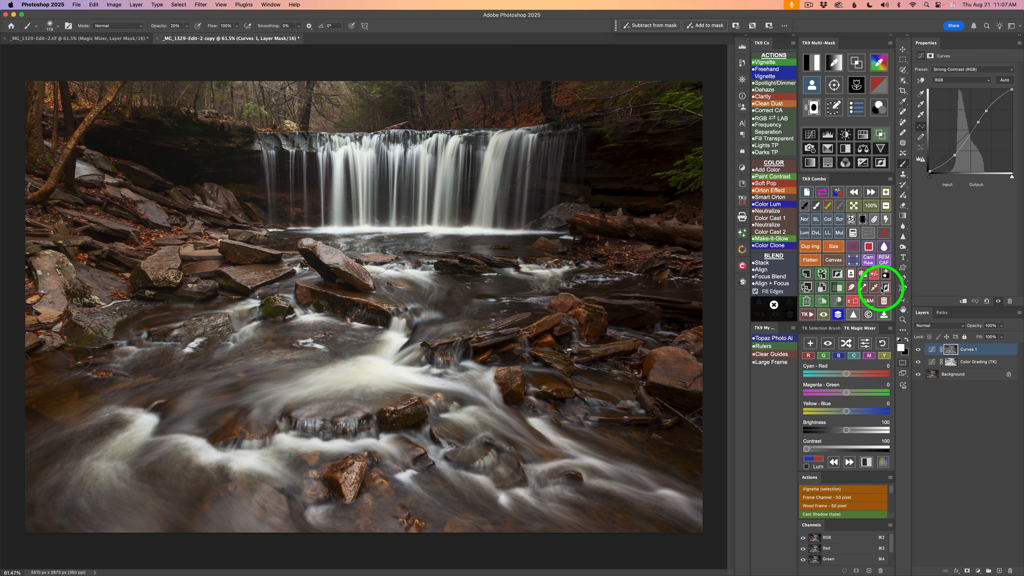
Step: Generate a darks 3 luminosity mask and paint through it on a Burn (black paint) layer over the middle of the stream
click(812, 65)
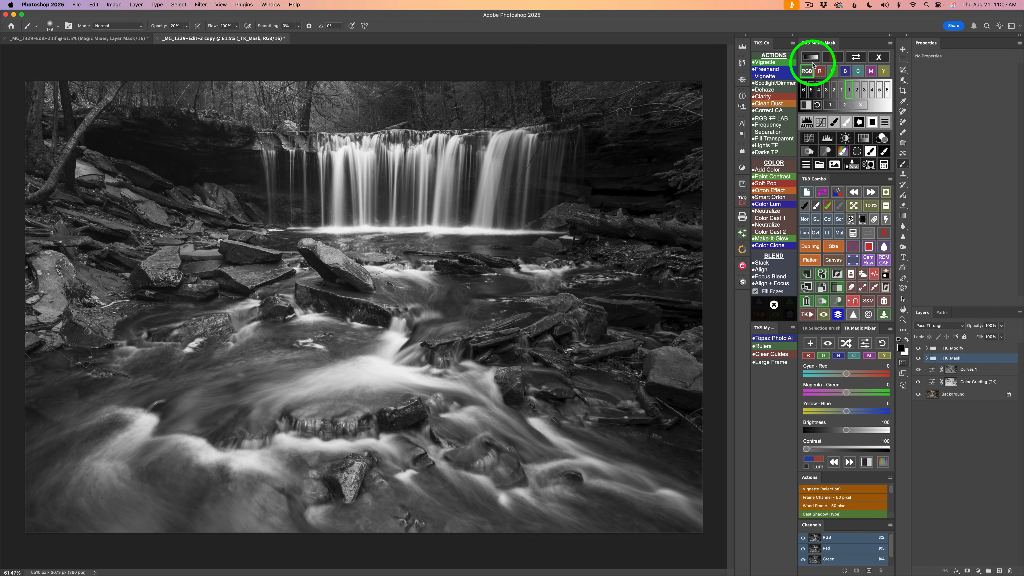
click(842, 92)
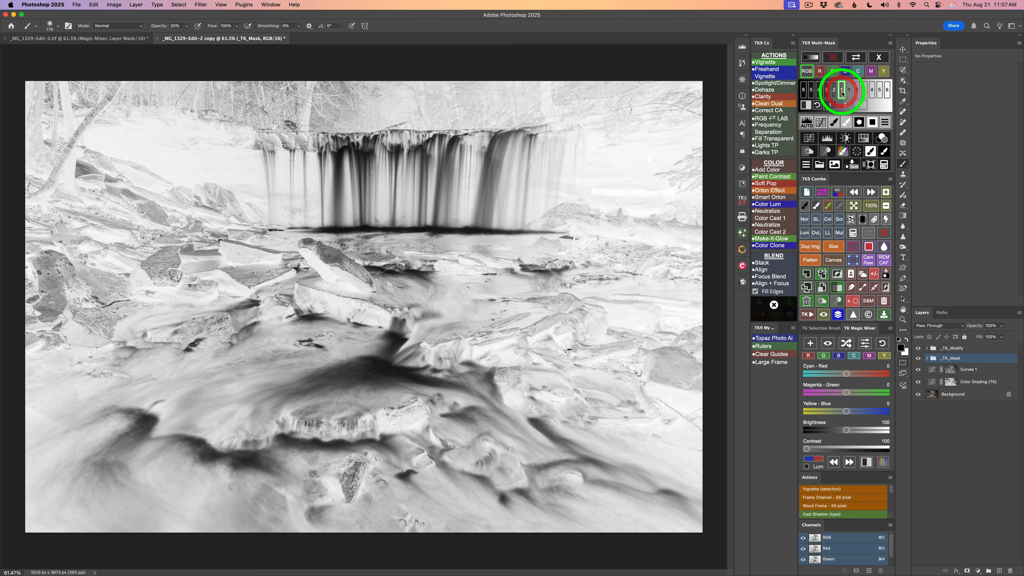
click(834, 91)
click(826, 89)
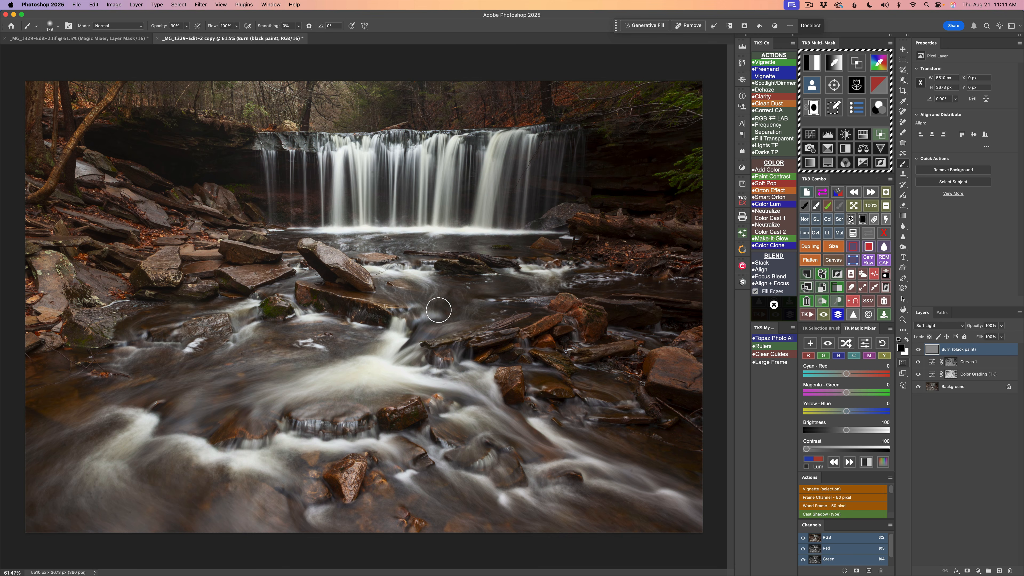
mouse_move(435, 301)
mouse_down()
mouse_move(447, 303)
mouse_move(445, 279)
mouse_up()
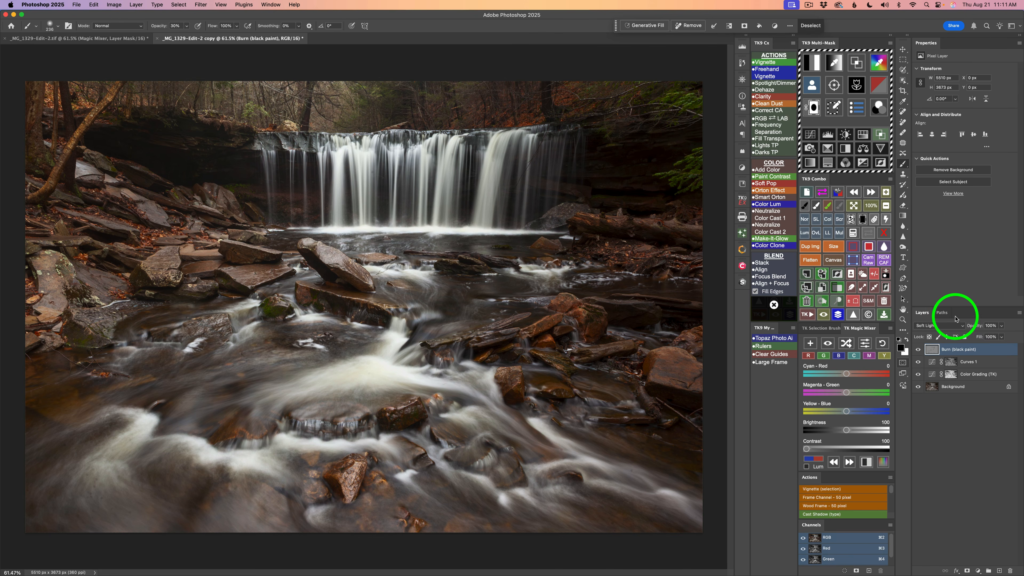
Step: Compare the image with and without the Burn (black paint) layer and try out its opacity
click(919, 350)
click(918, 350)
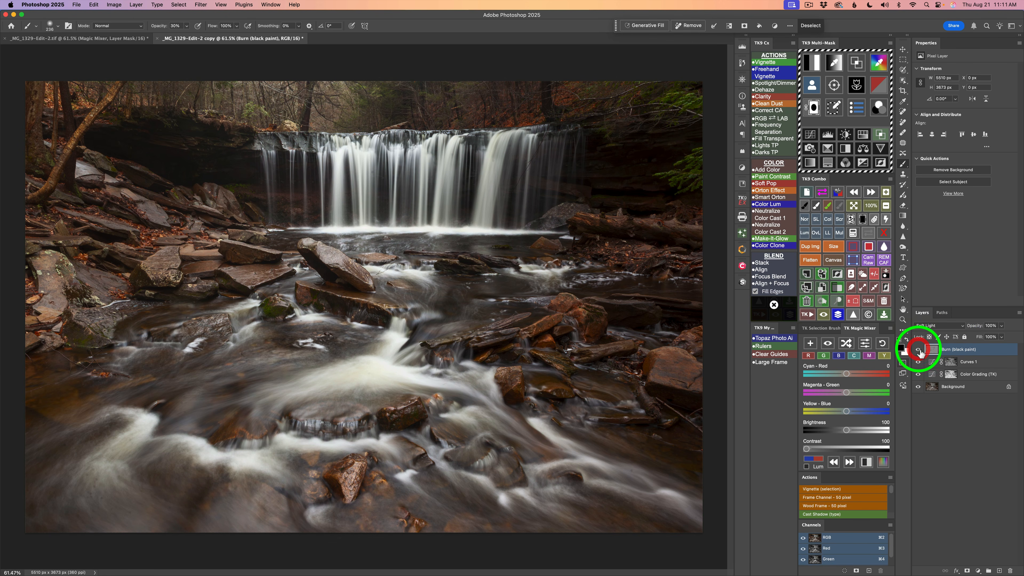
click(918, 350)
click(918, 350)
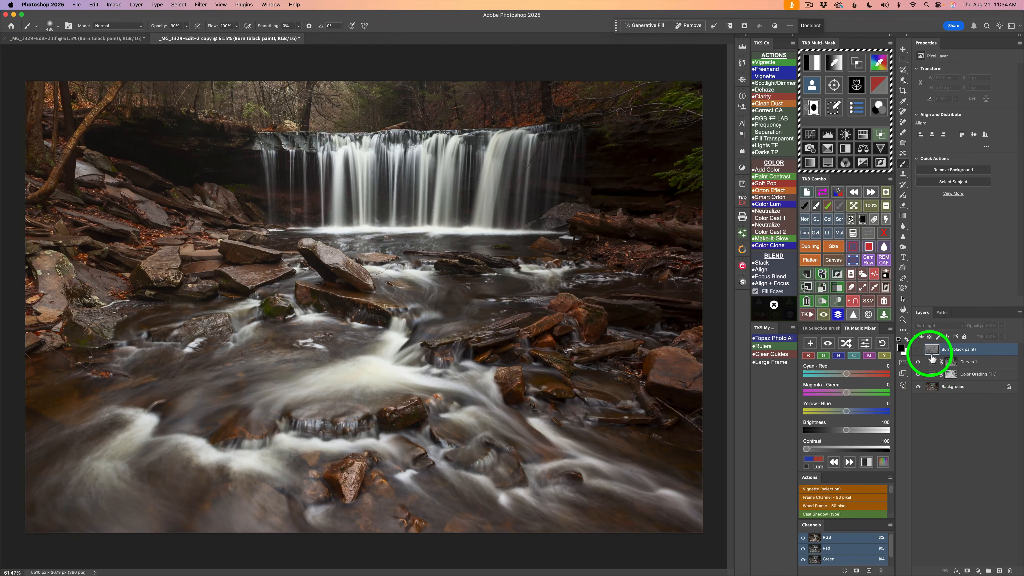
click(919, 350)
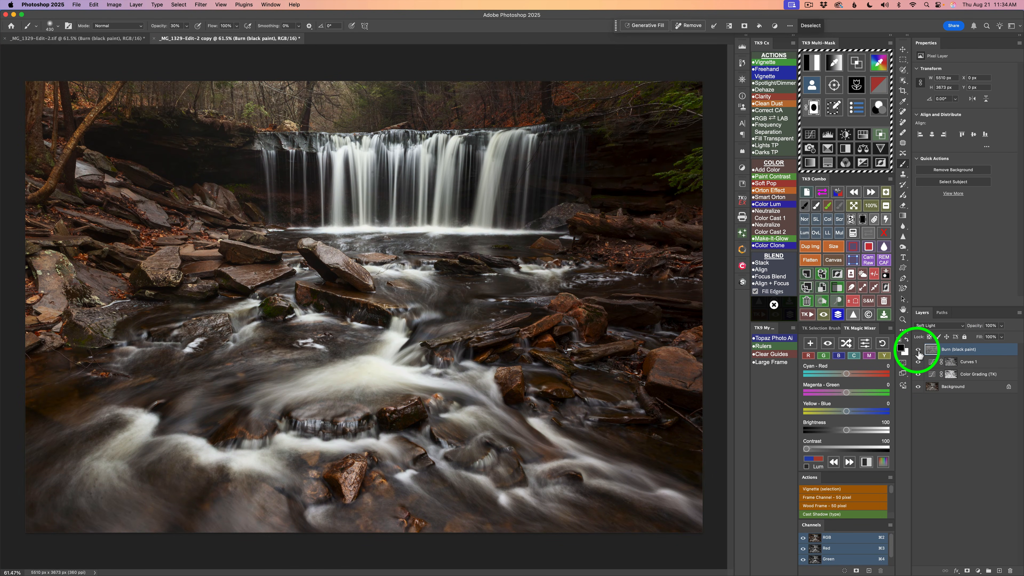
click(918, 350)
click(918, 350)
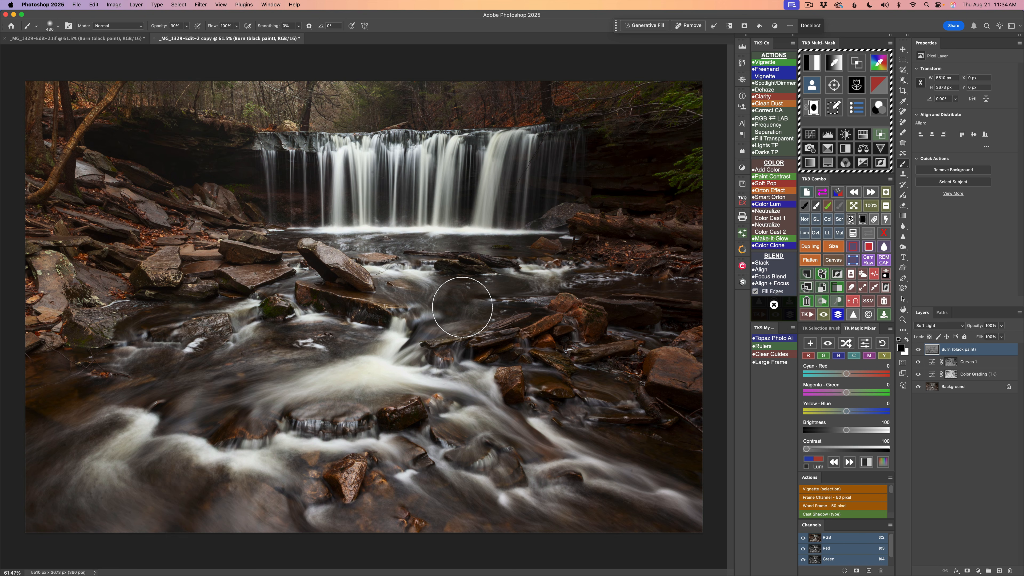
click(1001, 325)
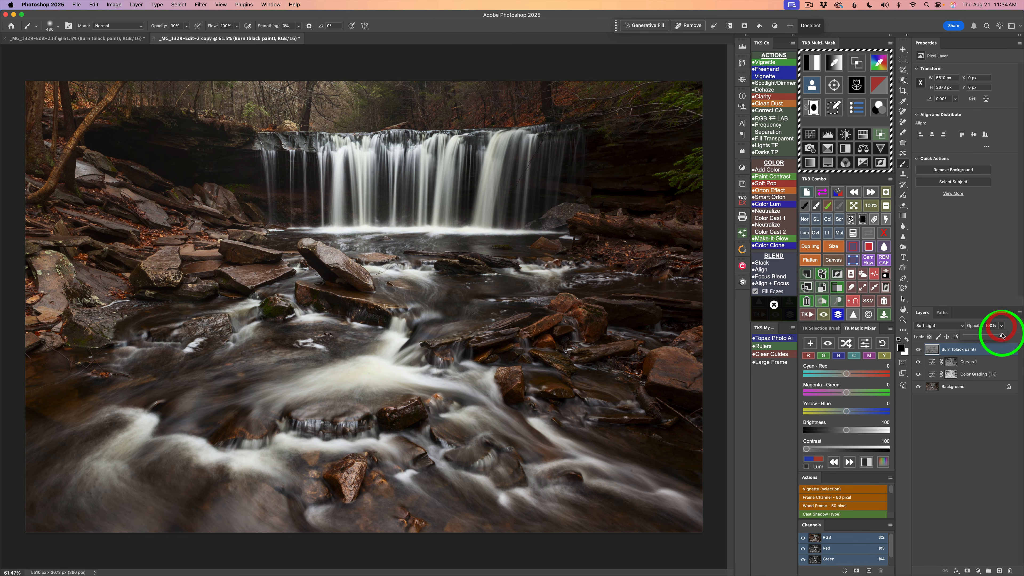
mouse_move(1002, 336)
mouse_down()
mouse_move(955, 336)
mouse_move(1006, 329)
mouse_up()
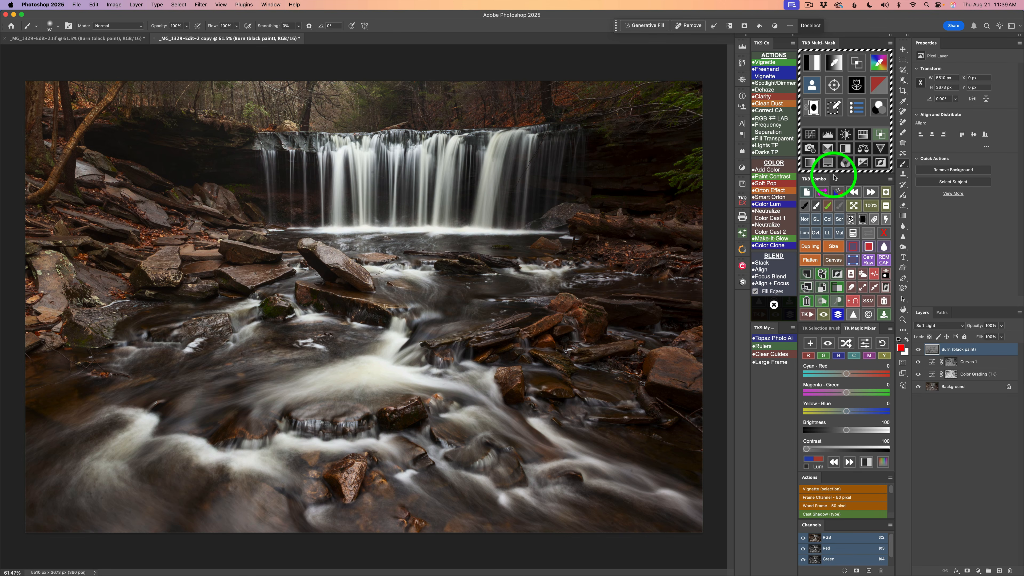
Step: Clear the active selection, generate a new luminosity mask and narrow it to darks 3
click(874, 274)
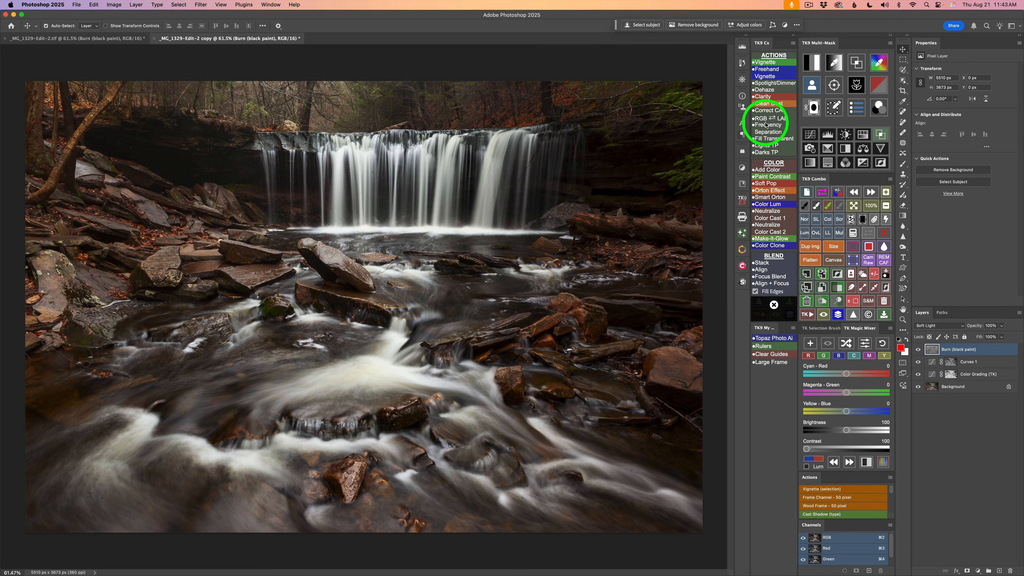
click(815, 63)
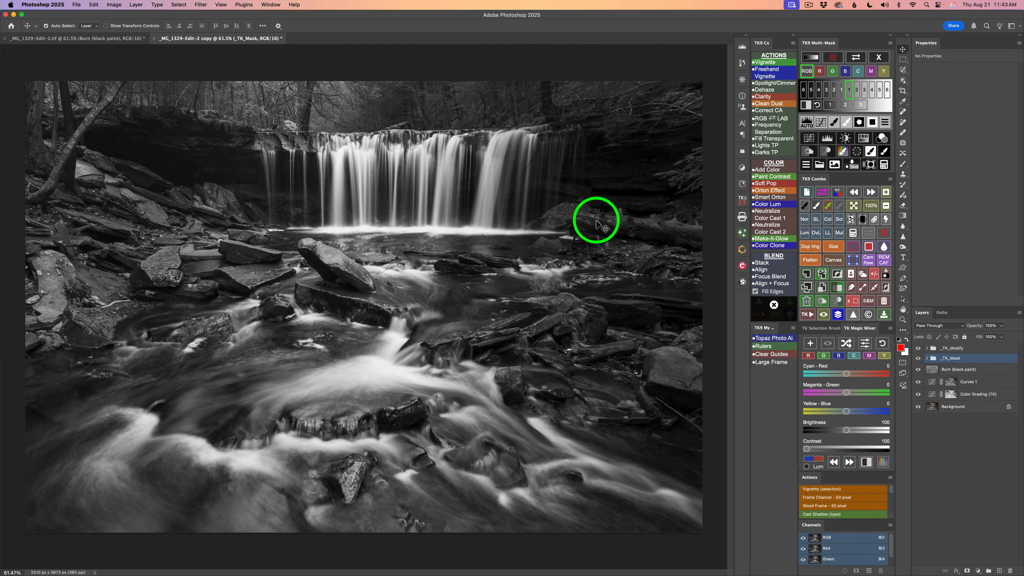
click(842, 91)
click(833, 90)
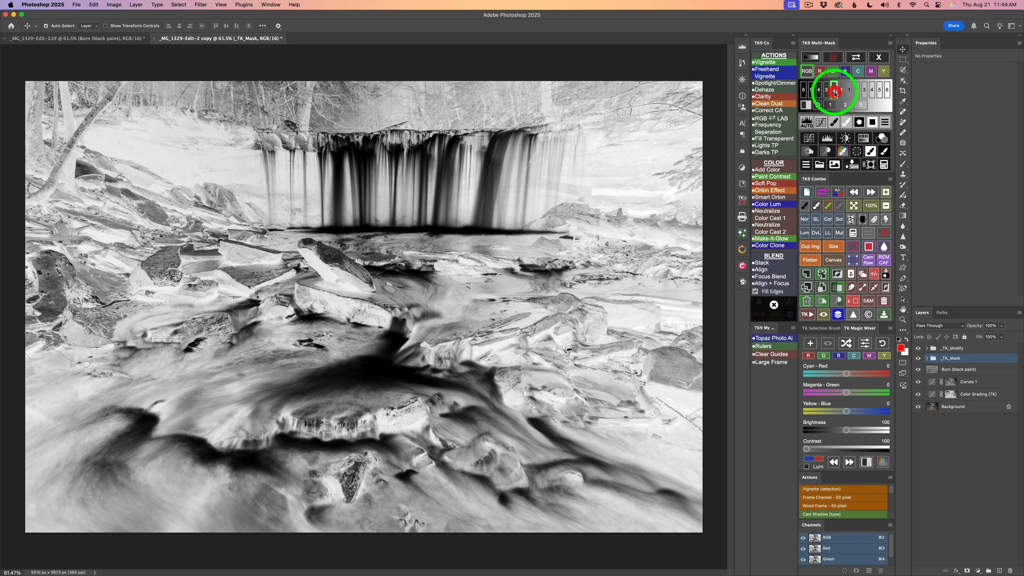
click(826, 91)
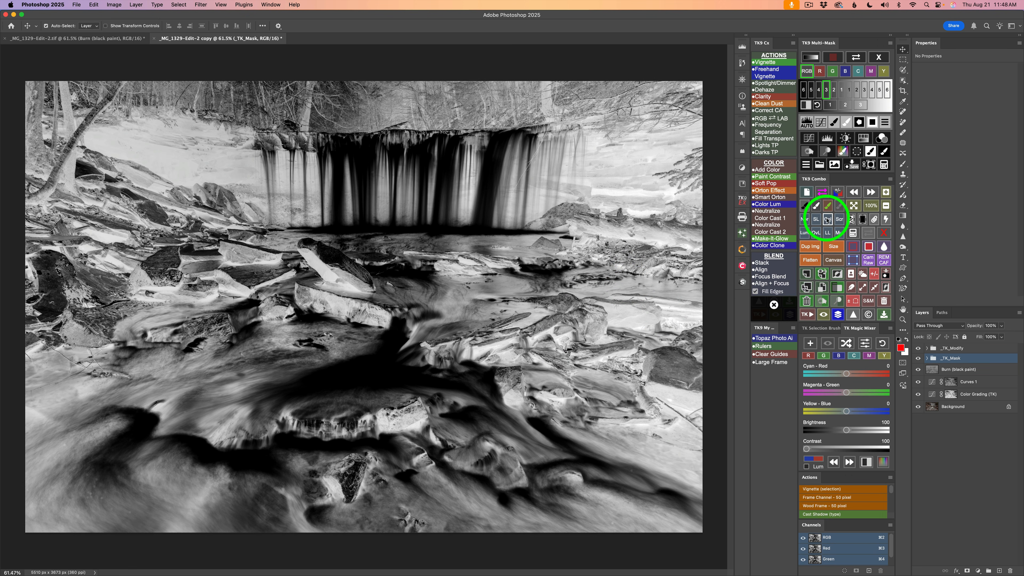
Step: Output the darks 3 mask as a Screen Brush layer and set the brush opacity to 30%
click(807, 164)
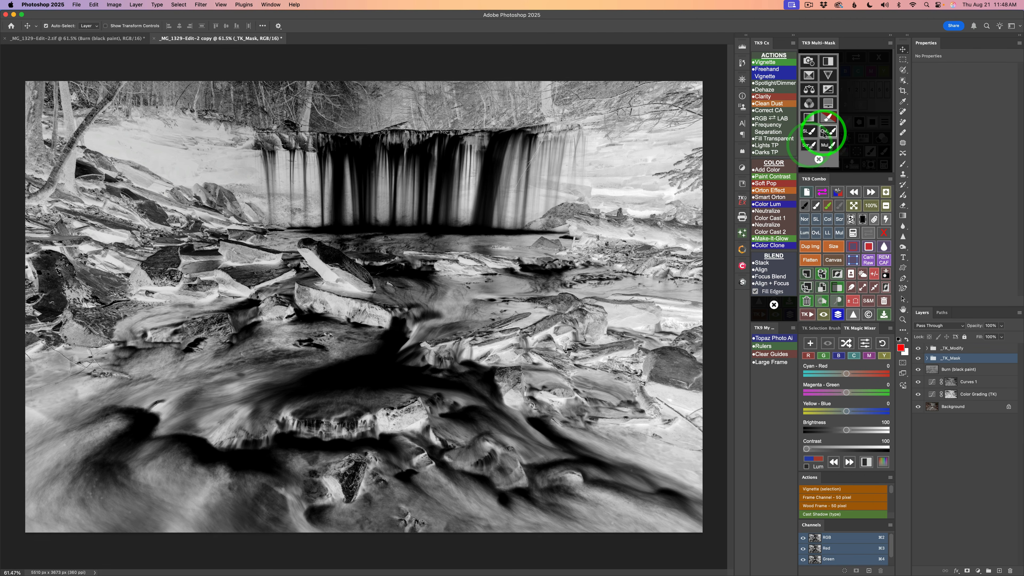
click(810, 146)
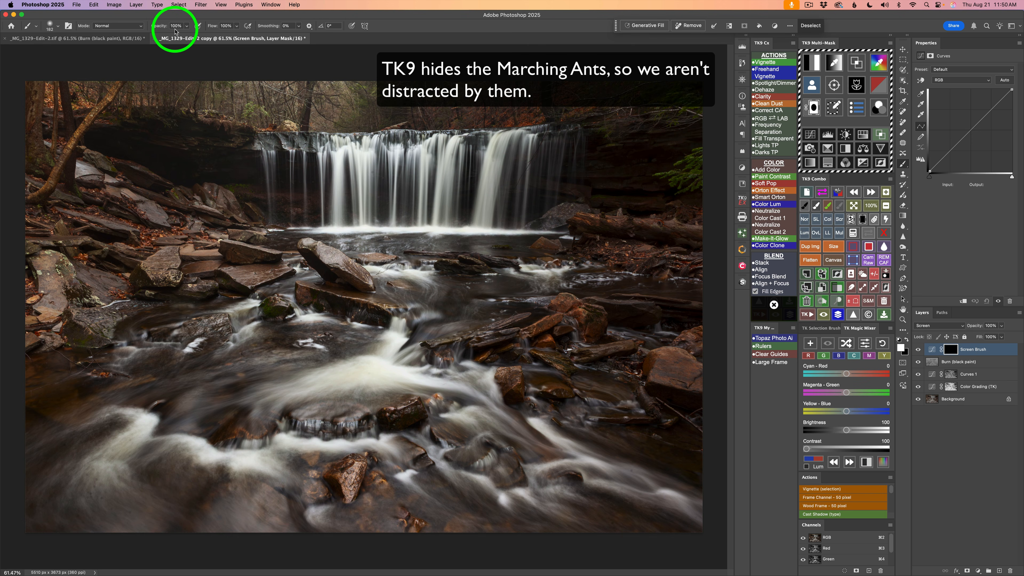
key(3)
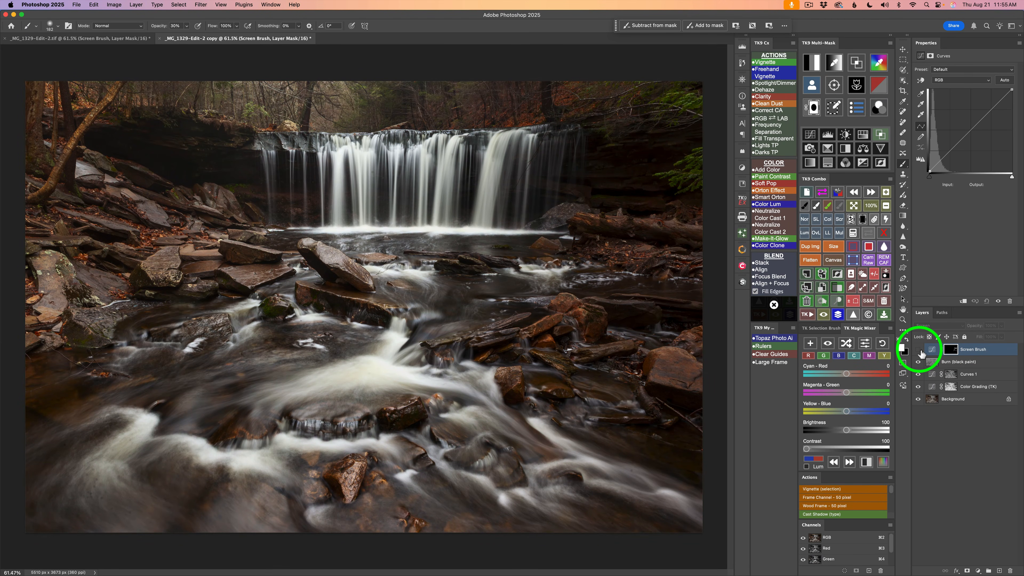
Step: Compare the image with and without the Screen Brush layer
click(920, 351)
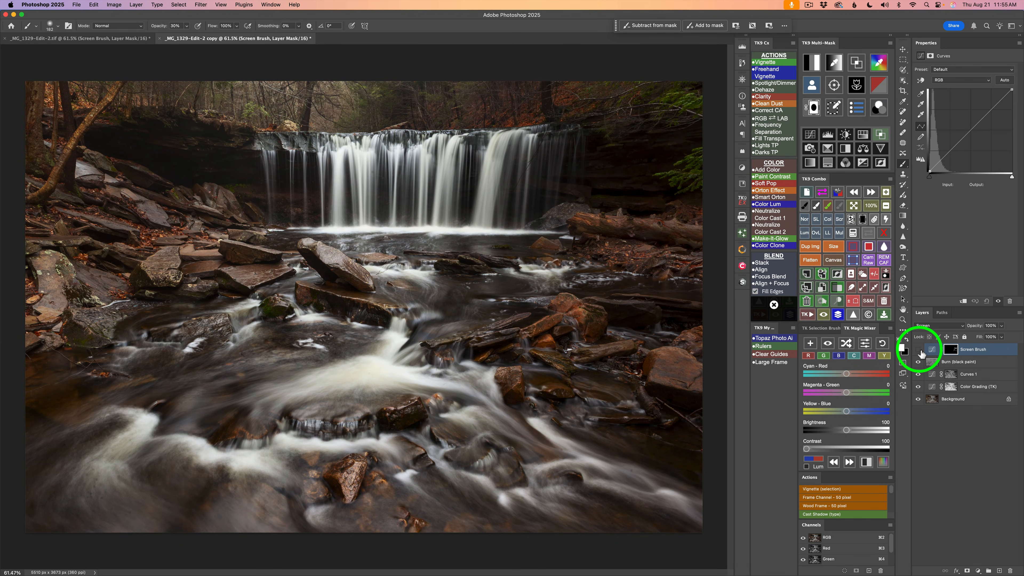
click(919, 350)
click(919, 350)
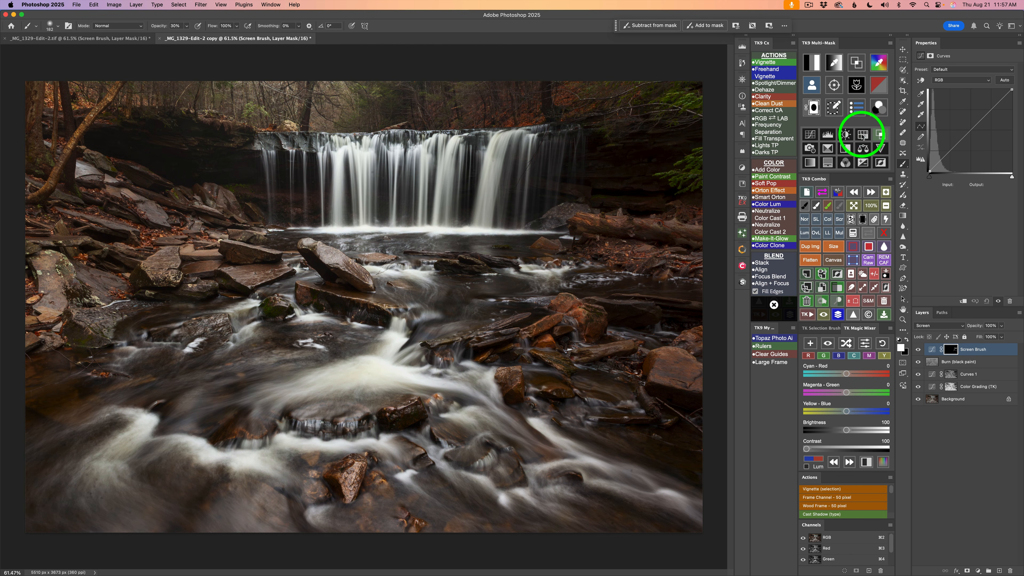
Step: Add a Hue/Saturation adjustment layer clipped to the Screen Brush layer and set its saturation to -100
click(863, 135)
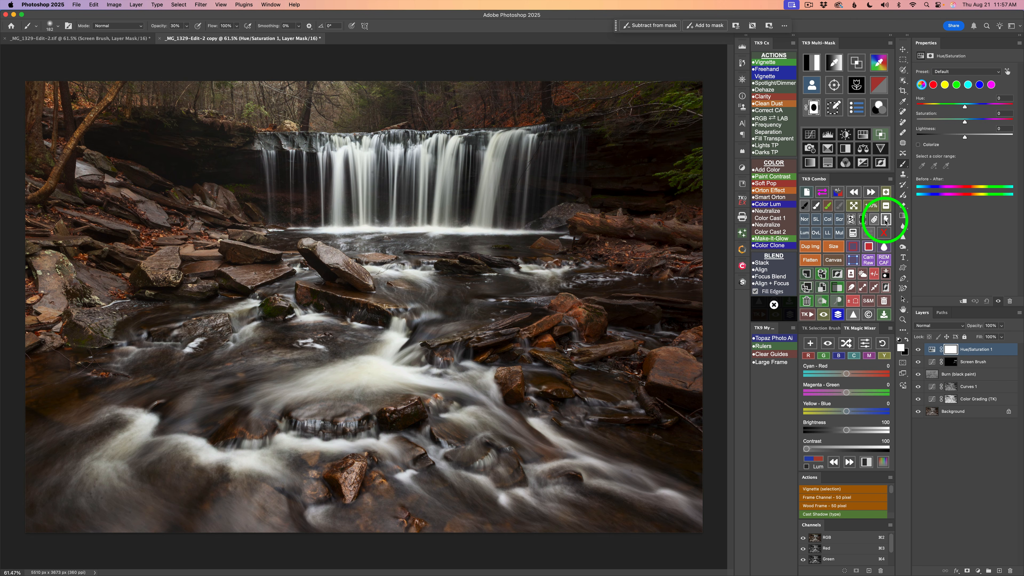
click(875, 220)
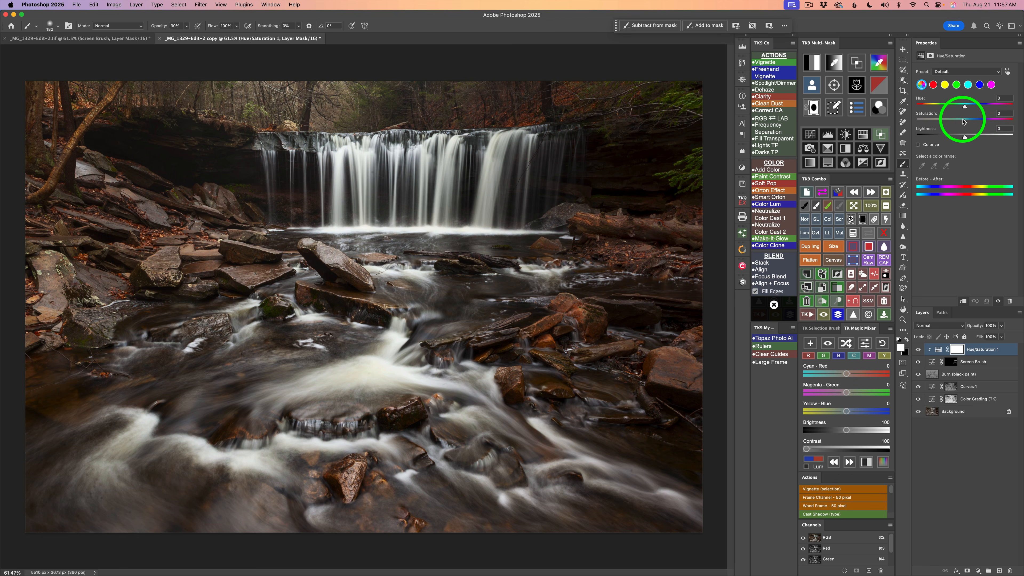
drag(965, 122, 905, 122)
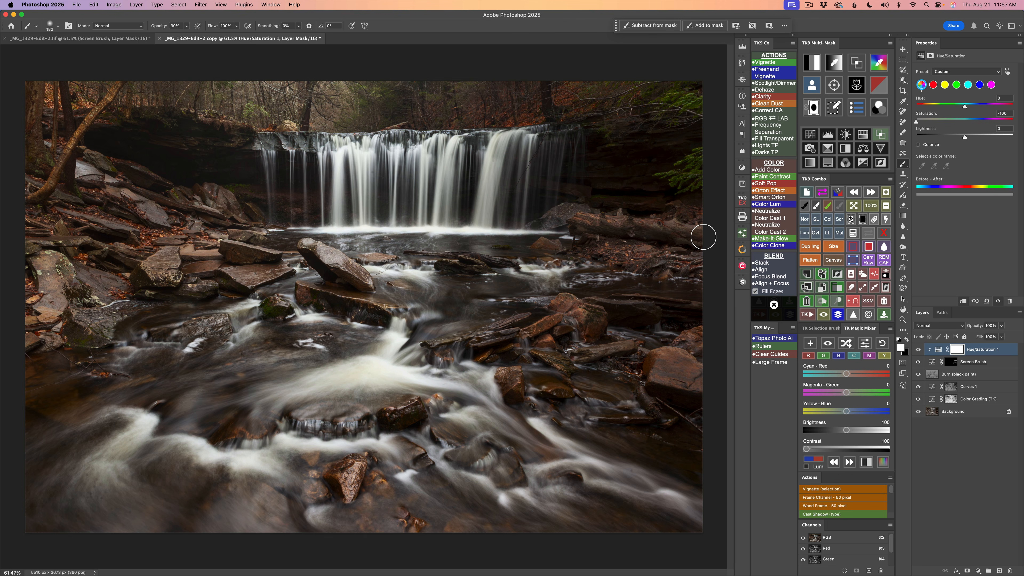
Step: Compare the image with and without the Hue/Saturation layer, and with and without the Screen Brush layer
click(918, 350)
click(918, 349)
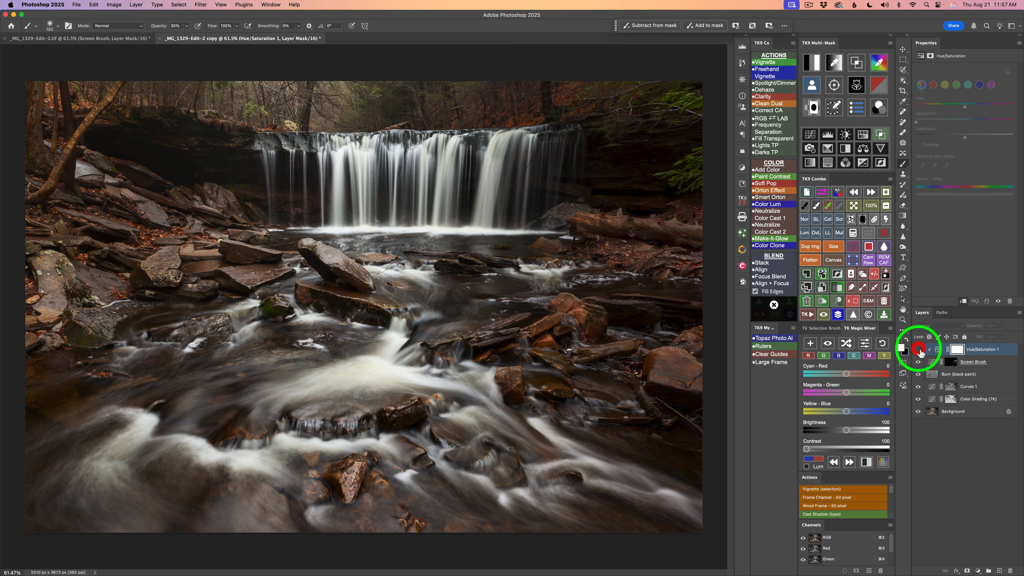
click(918, 350)
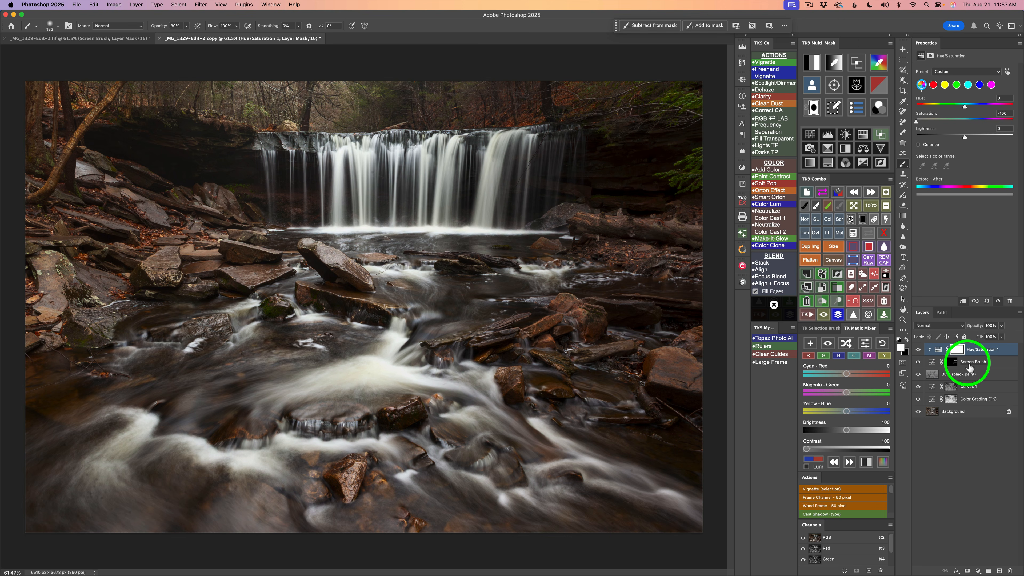
click(918, 363)
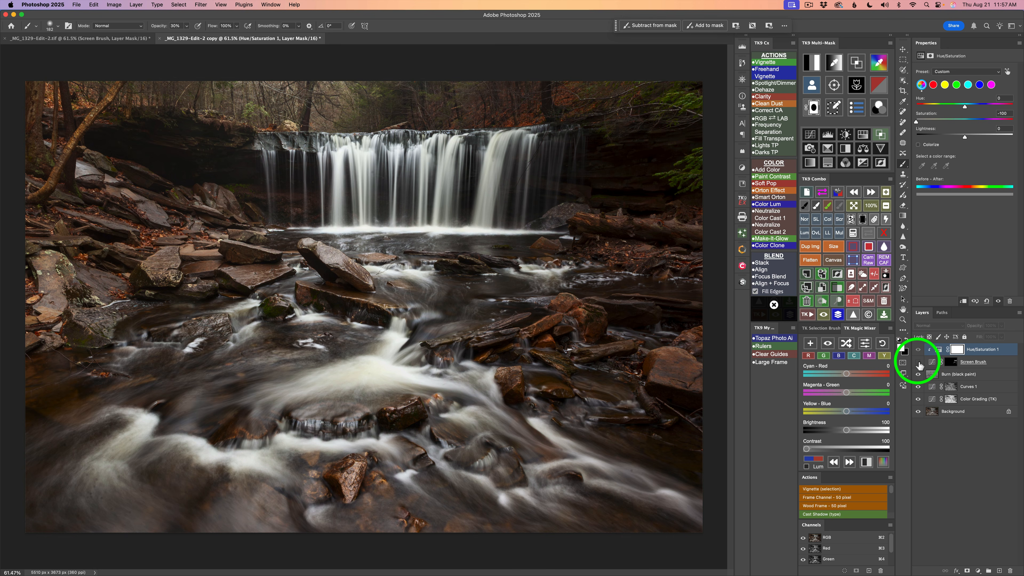
click(918, 363)
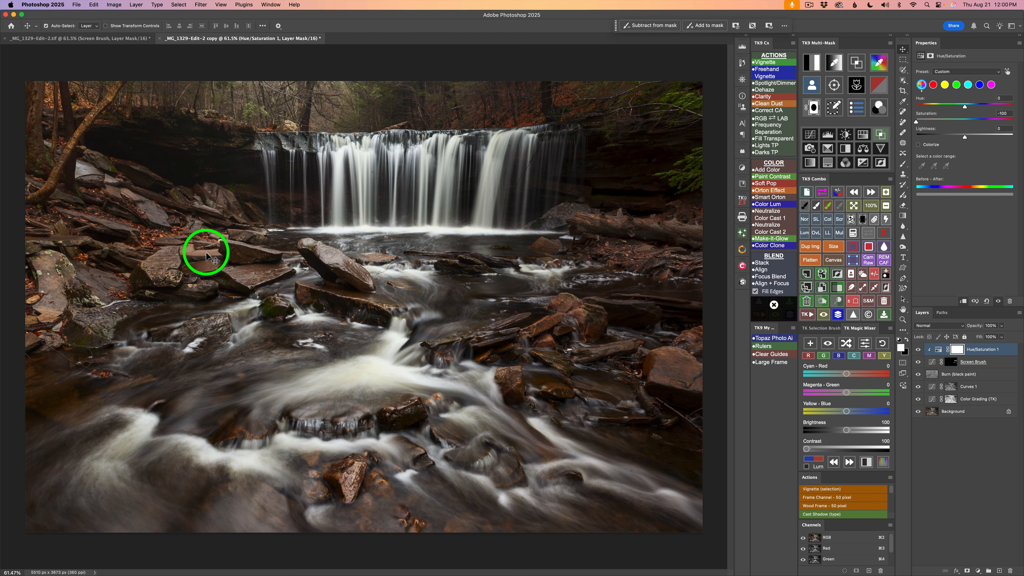
Step: Generate a zone mask by sampling the tone of the bright flat rock on the stream's left bank
click(832, 63)
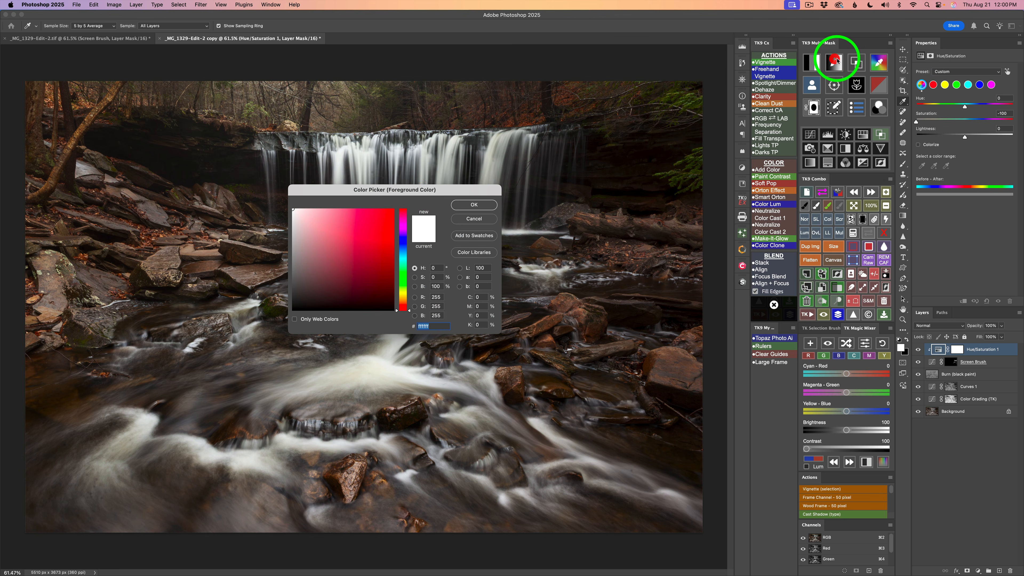
click(209, 251)
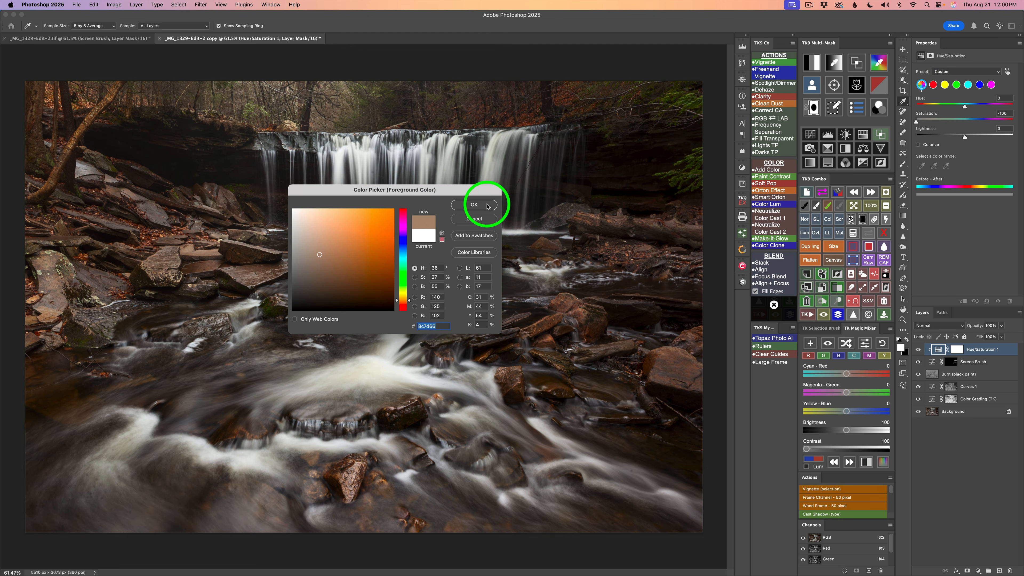
click(474, 205)
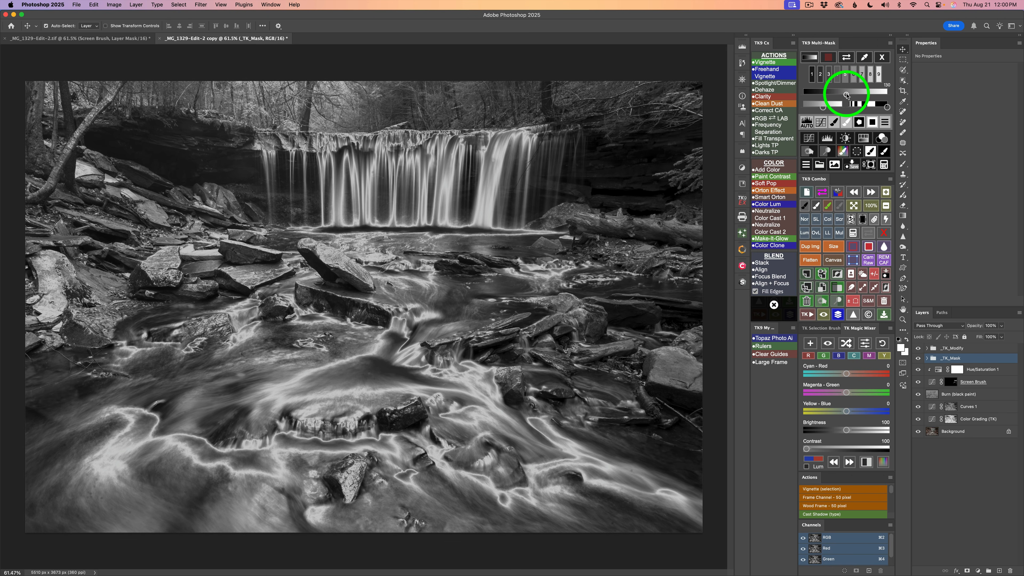
Step: Fine-tune the zone mask's target tone and tighten its range so the darker surroundings are excluded
drag(847, 95, 848, 95)
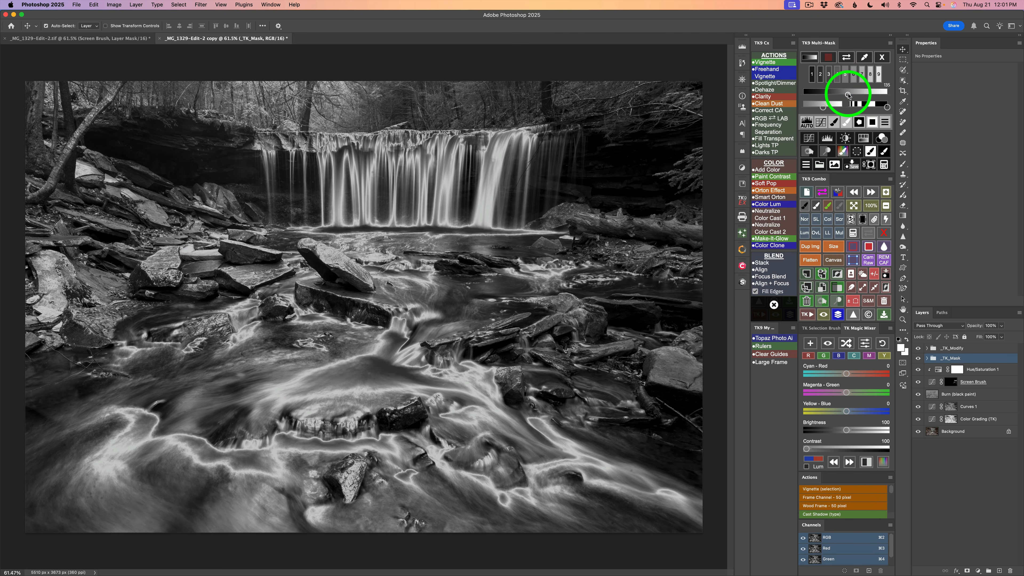
click(878, 106)
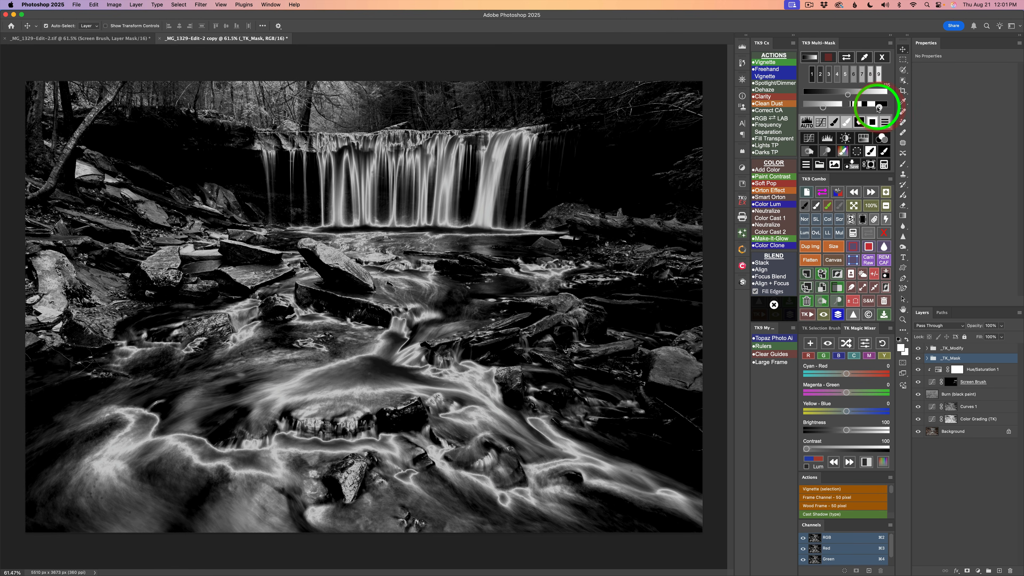
click(874, 106)
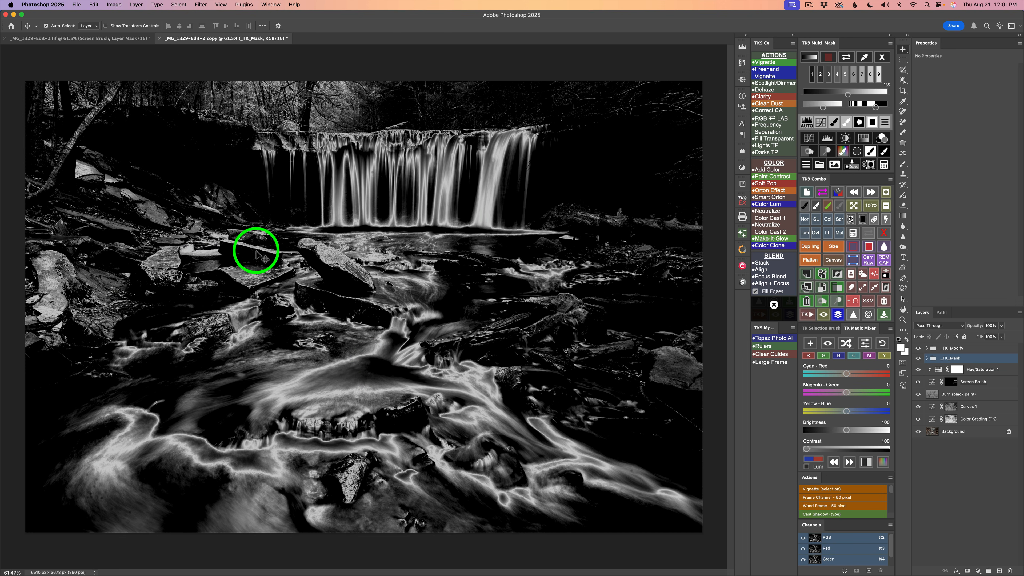
Step: Output the zone mask as a Multiply Brush layer and enlarge the brush for painting the left-bank rocks
click(807, 164)
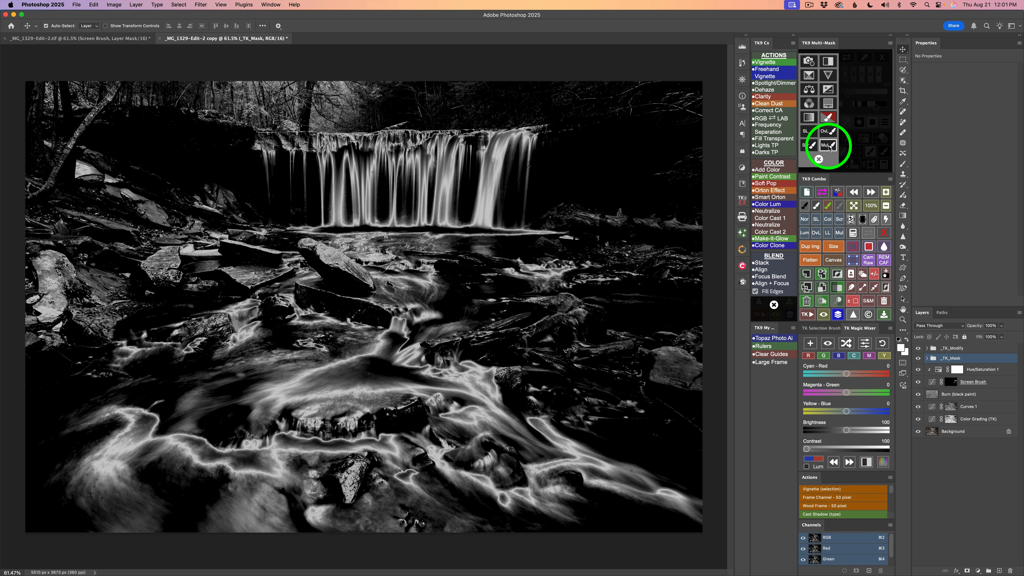
click(830, 148)
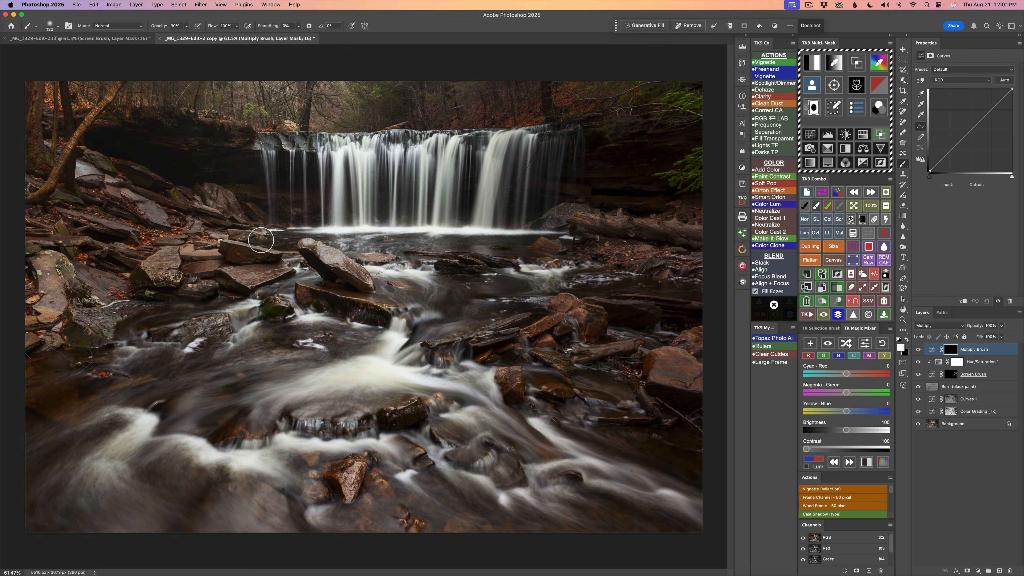
key(bracketright)
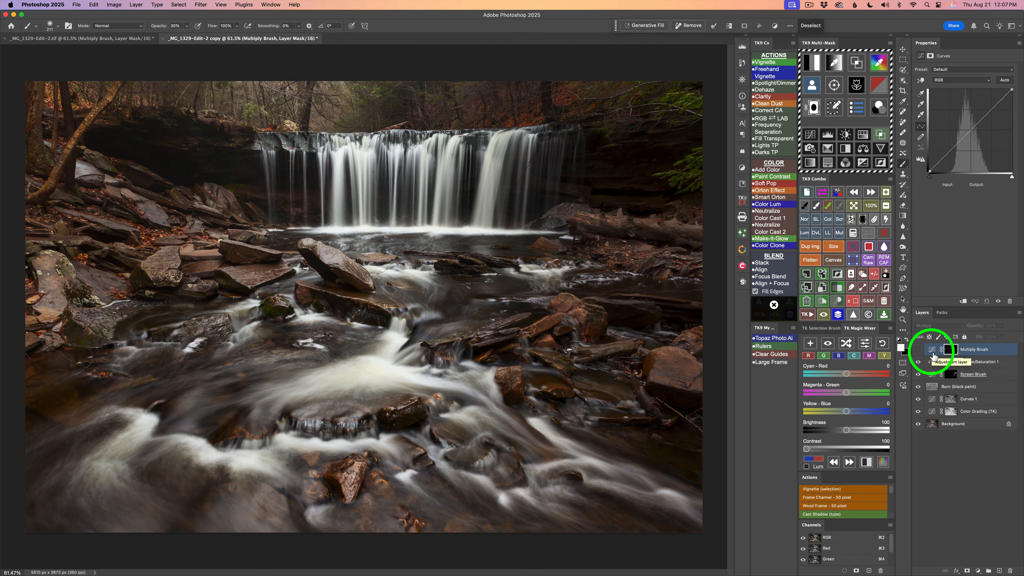
Step: Lower the Multiply Brush layer's opacity to about 85% and compare the image with and without the layer
click(918, 350)
click(918, 349)
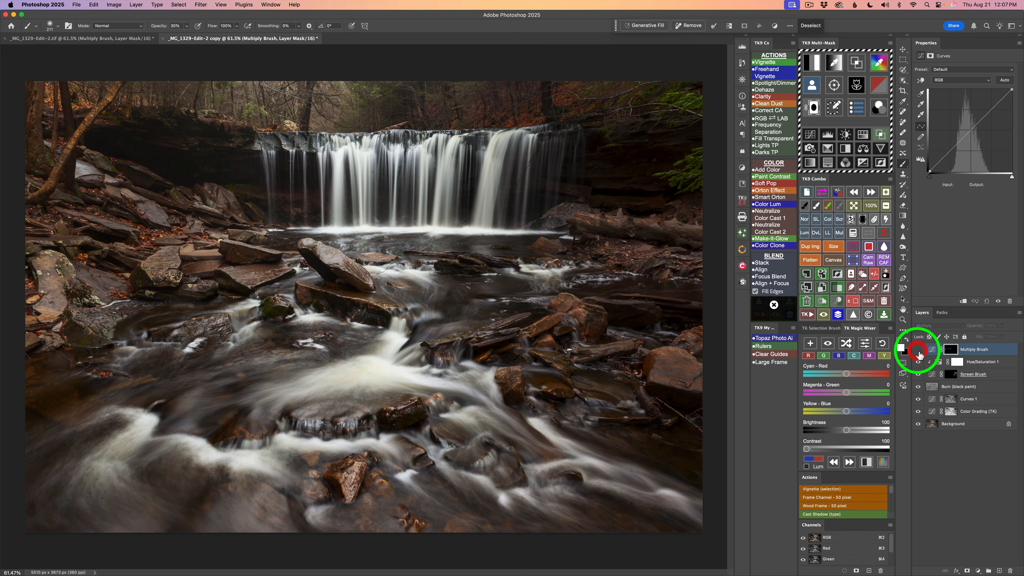
click(918, 350)
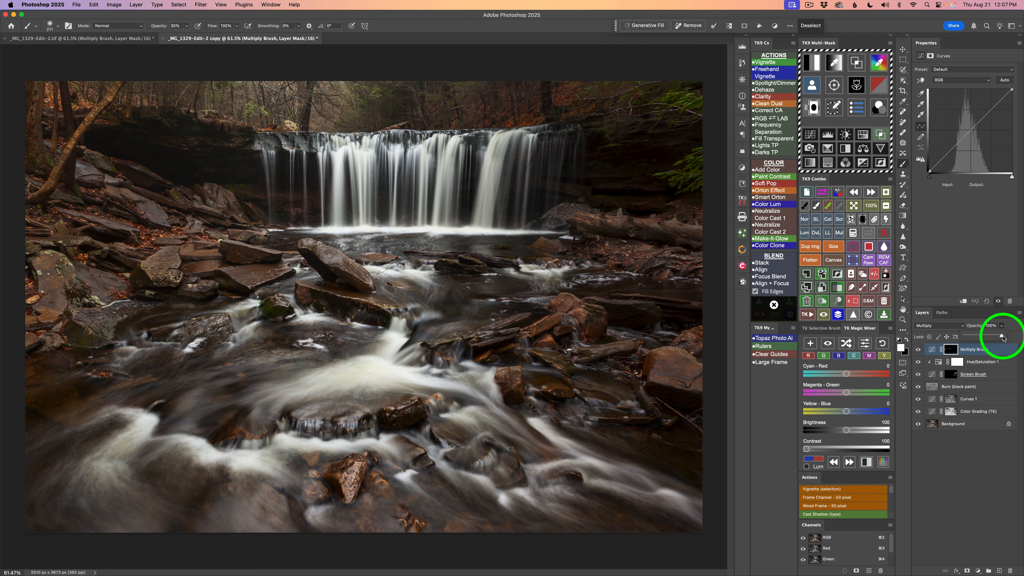
mouse_move(1003, 338)
mouse_down()
mouse_move(944, 337)
mouse_move(997, 339)
mouse_up()
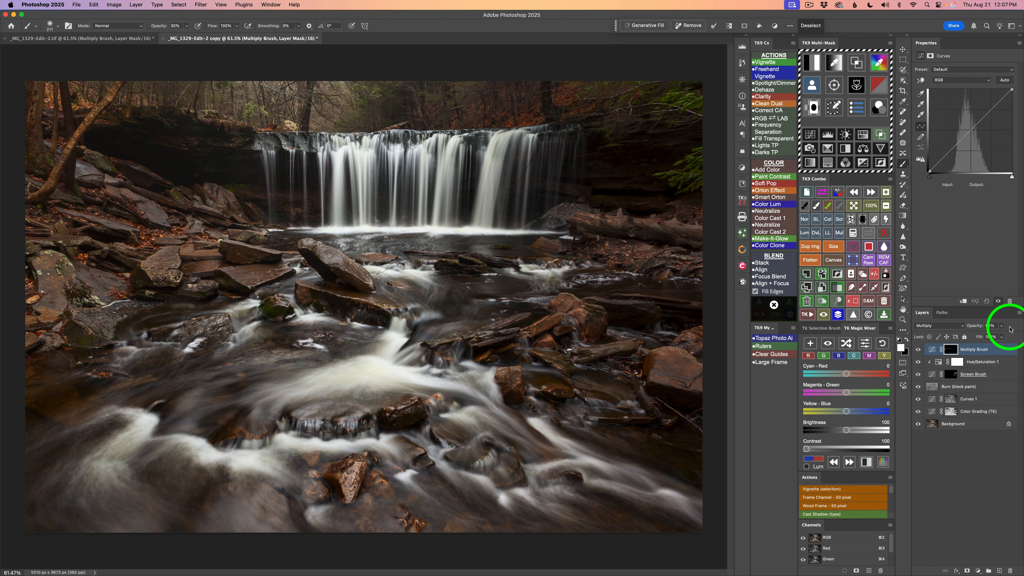
click(918, 349)
click(919, 349)
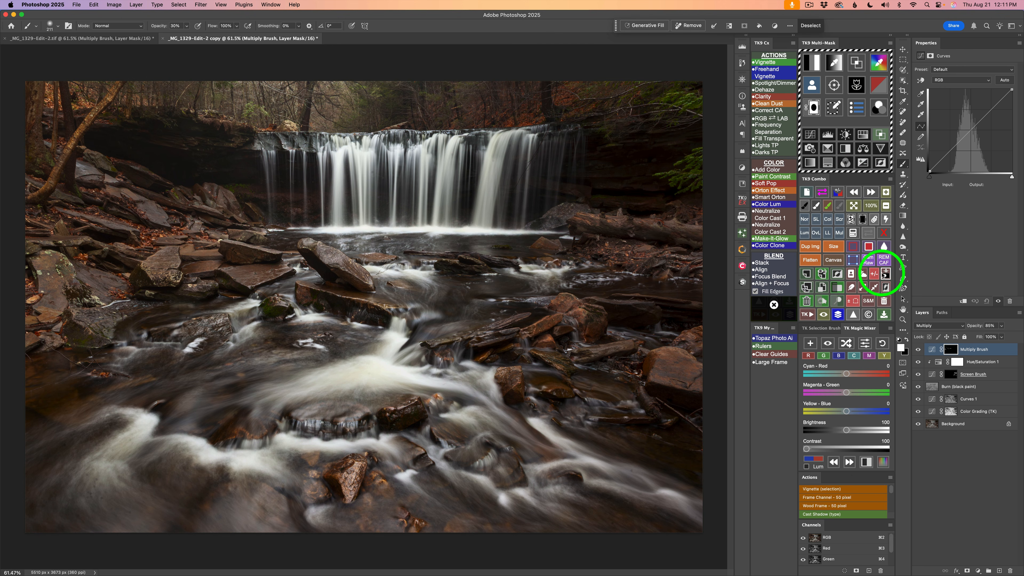
Step: Brighten the woods above the waterfall on a new Screen Brush layer, reducing the brush opacity to 20%, and compare with and without it
click(874, 274)
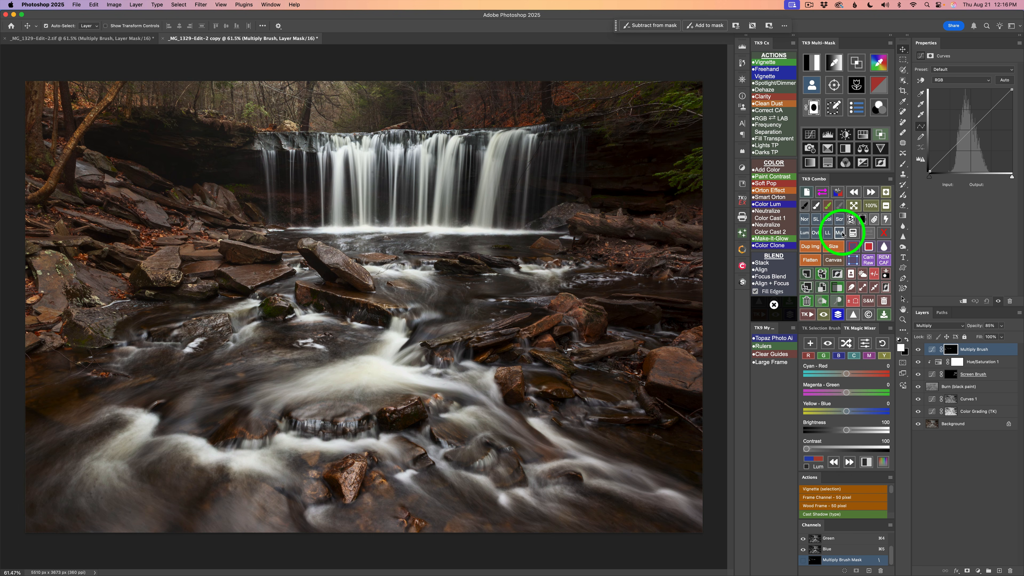
click(840, 220)
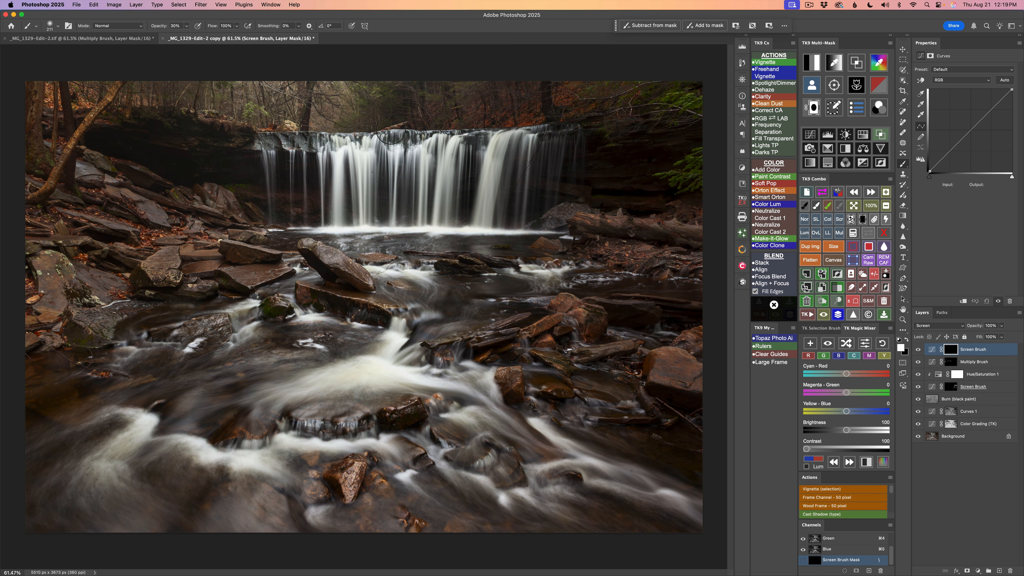
mouse_move(397, 106)
mouse_down()
mouse_move(405, 106)
mouse_move(359, 97)
mouse_move(351, 116)
mouse_move(424, 89)
mouse_move(386, 115)
mouse_move(478, 87)
mouse_move(469, 103)
mouse_move(485, 101)
mouse_move(453, 113)
mouse_up()
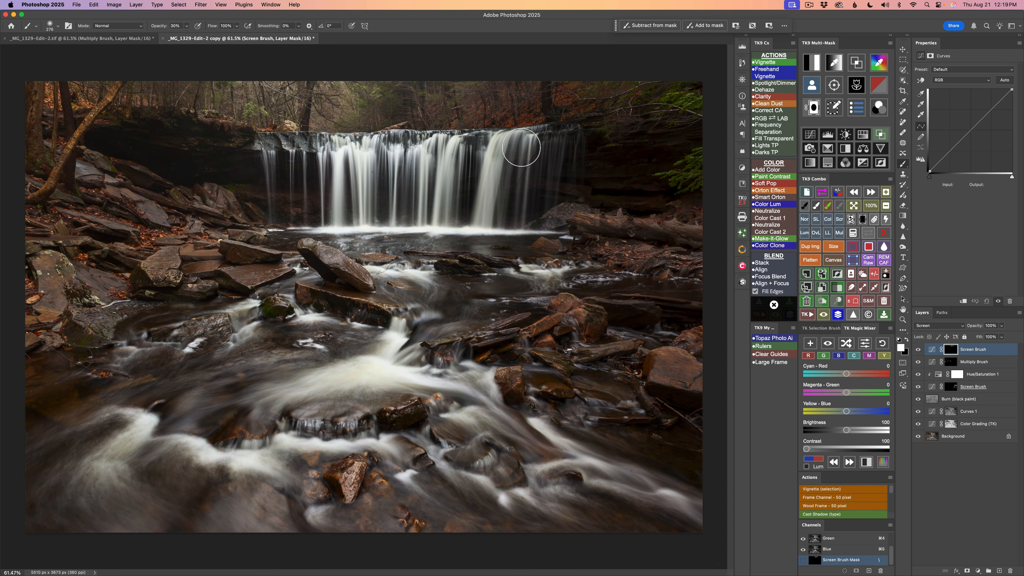
key(2)
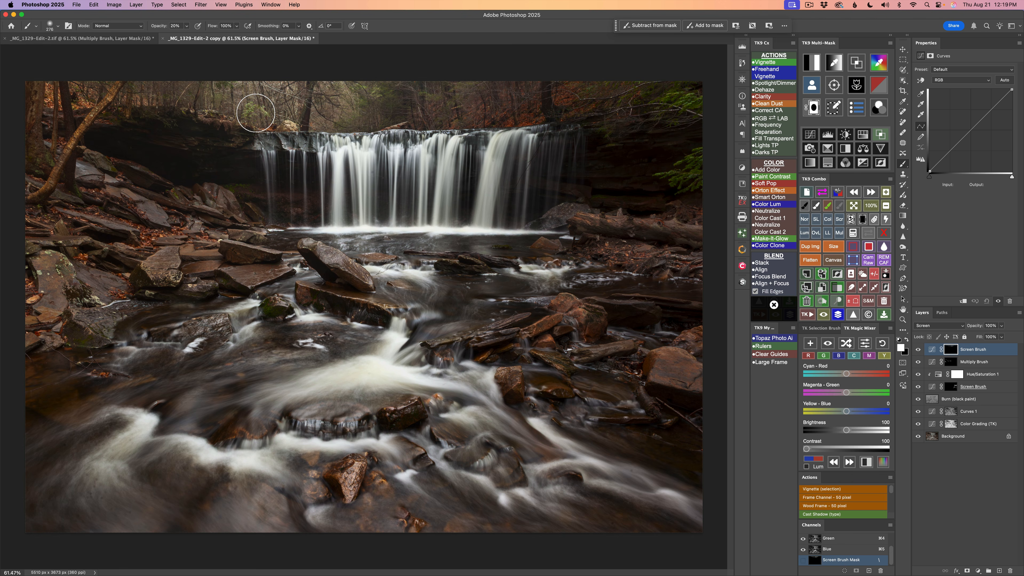
click(919, 350)
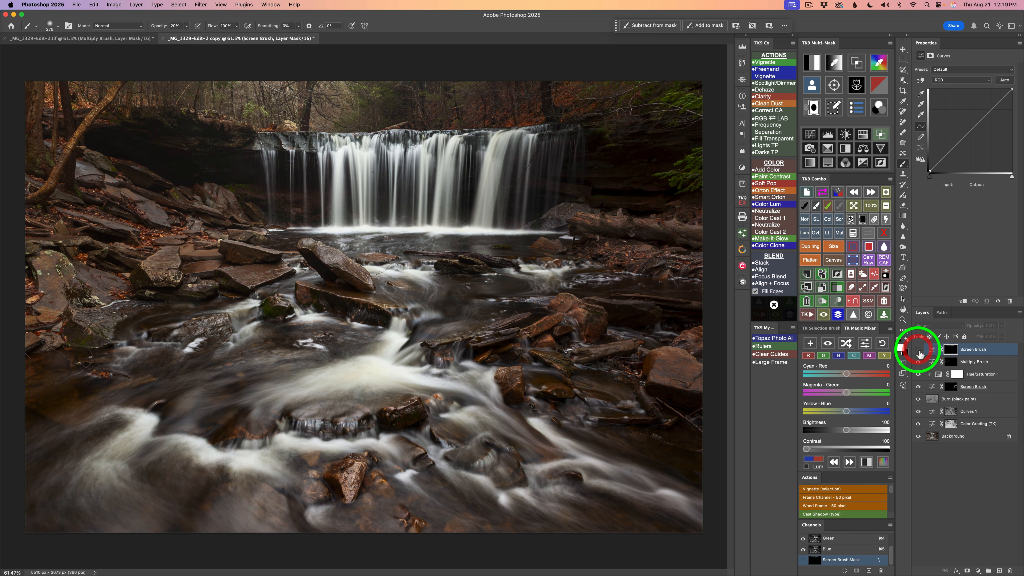
click(919, 350)
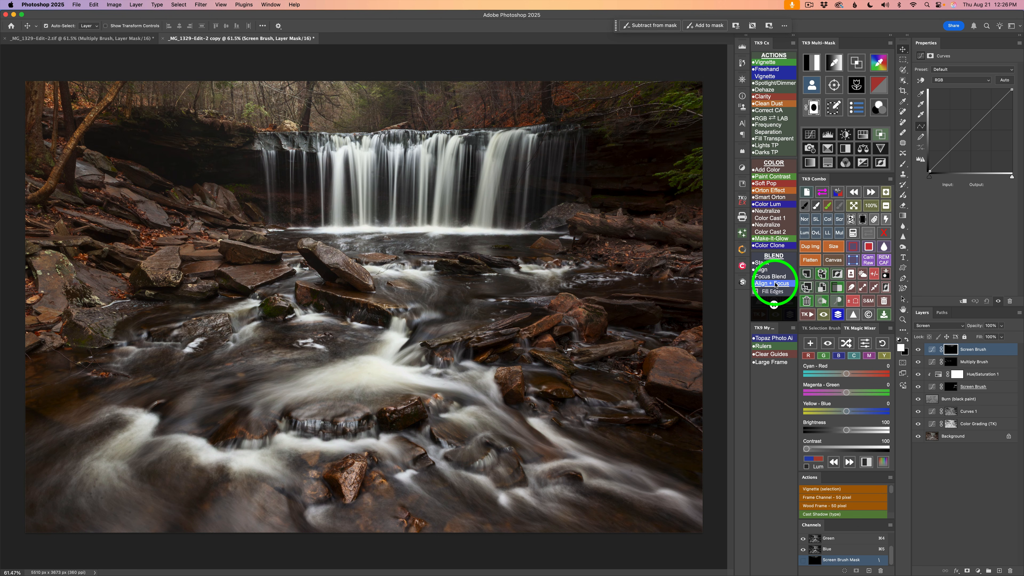
Step: Apply a Camera Raw filter with Texture +38 and Clarity +16 on top of the existing layers
click(870, 260)
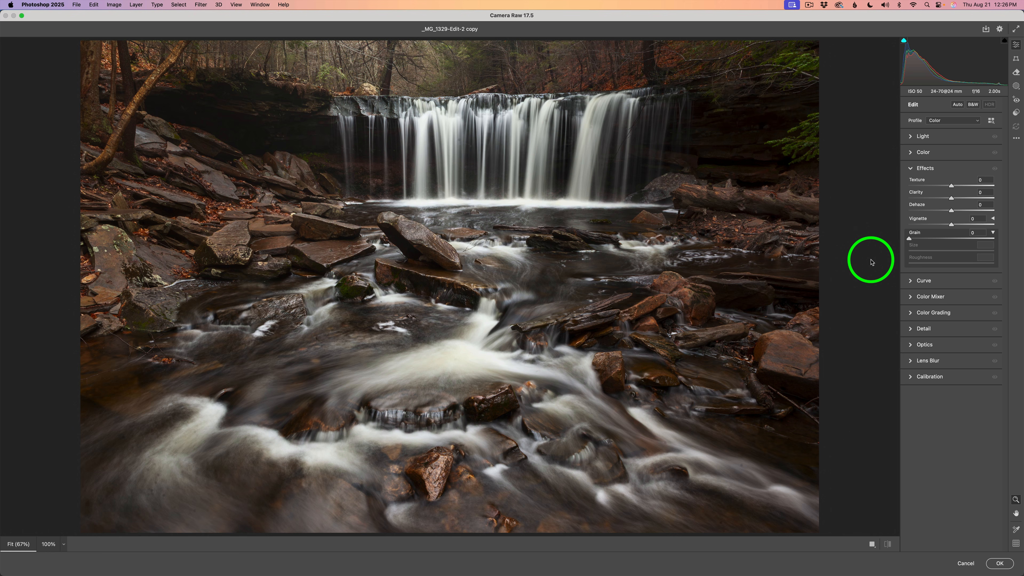
click(943, 169)
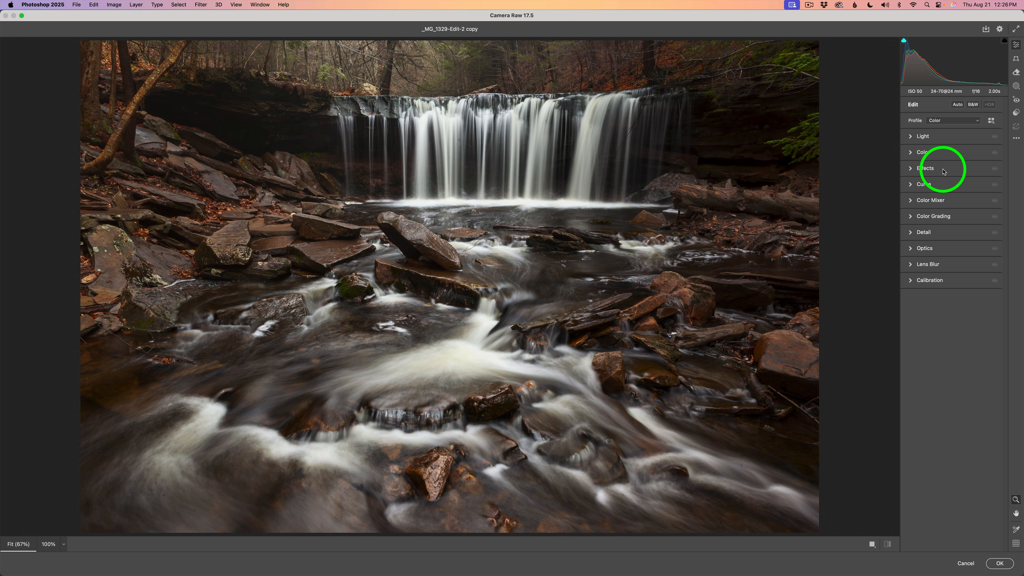
click(943, 170)
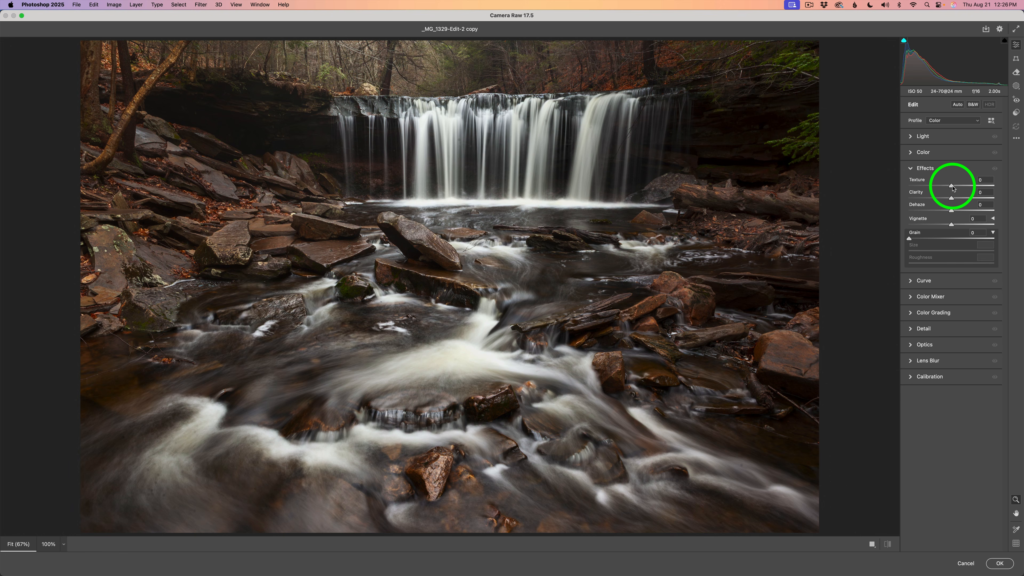
drag(953, 188, 959, 189)
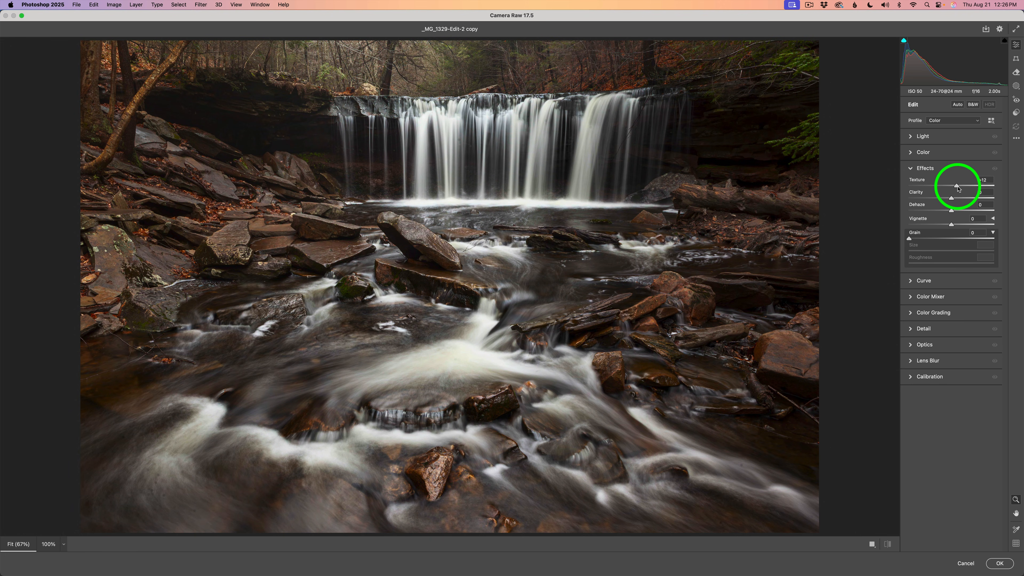
drag(958, 188, 969, 190)
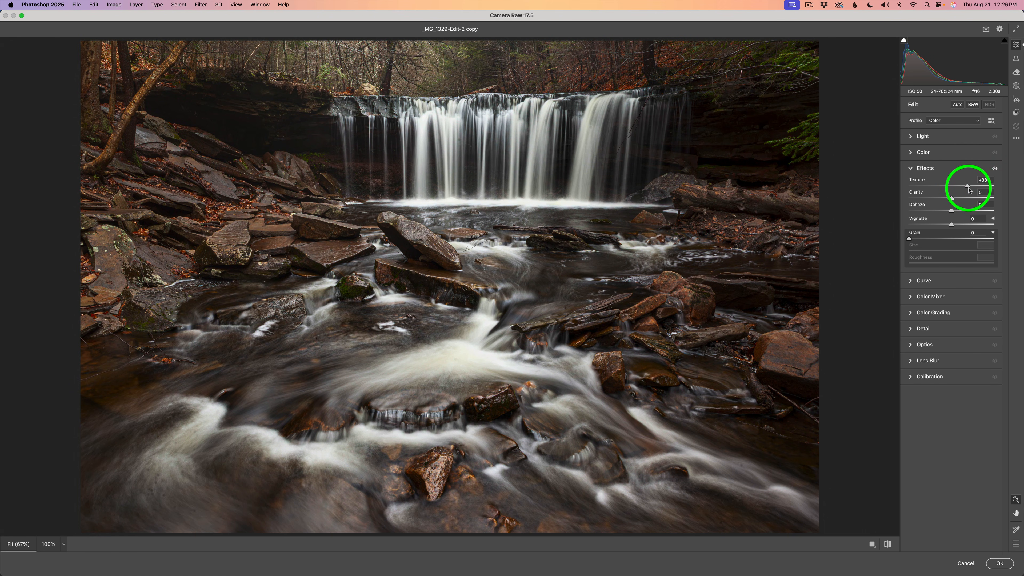
click(952, 198)
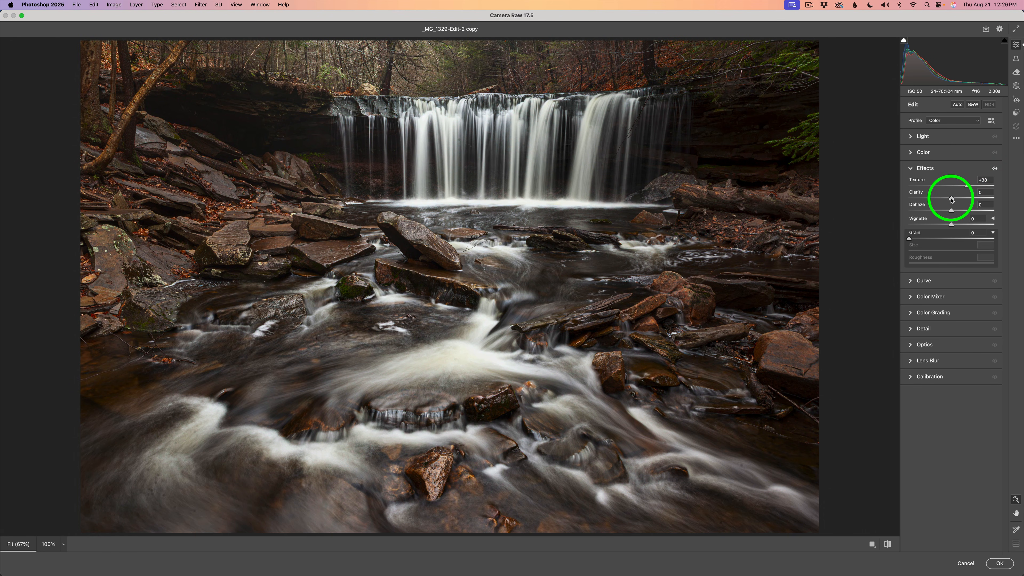
drag(952, 199, 959, 199)
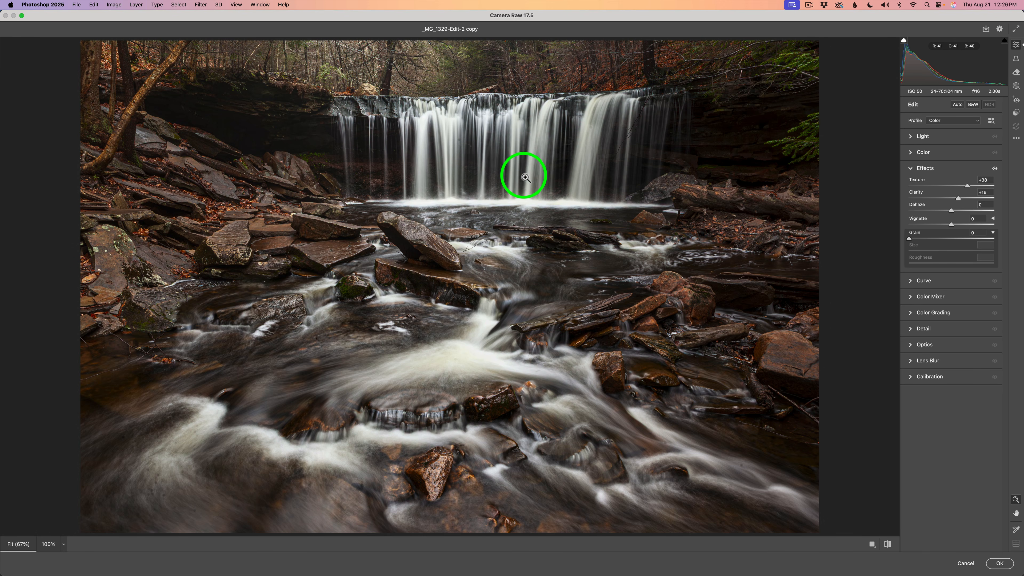
click(1002, 564)
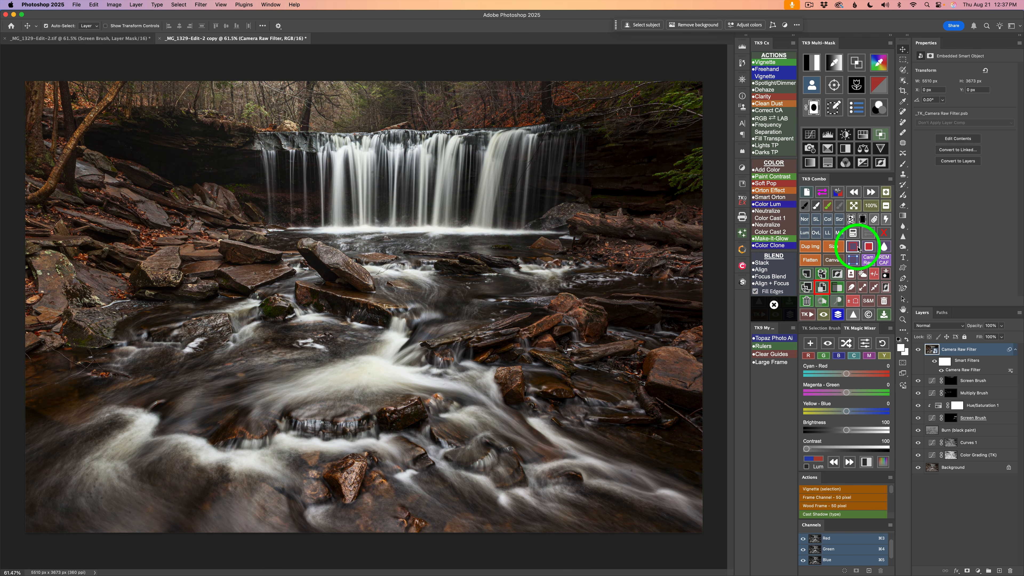
Step: Add a black mask to the Camera Raw Filter layer and paint white at 100% opacity over the right bank beside the waterfall
click(863, 219)
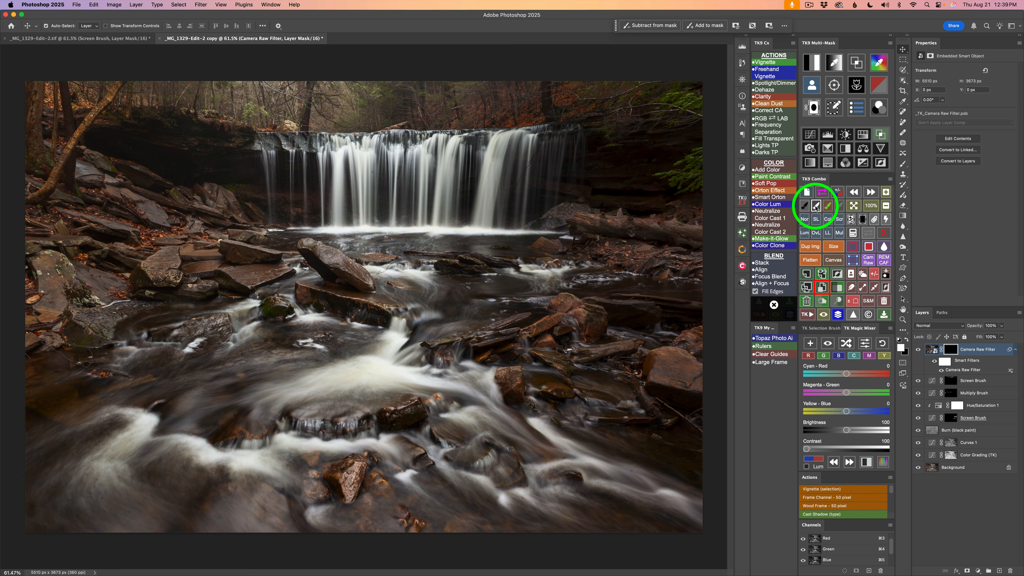
click(816, 206)
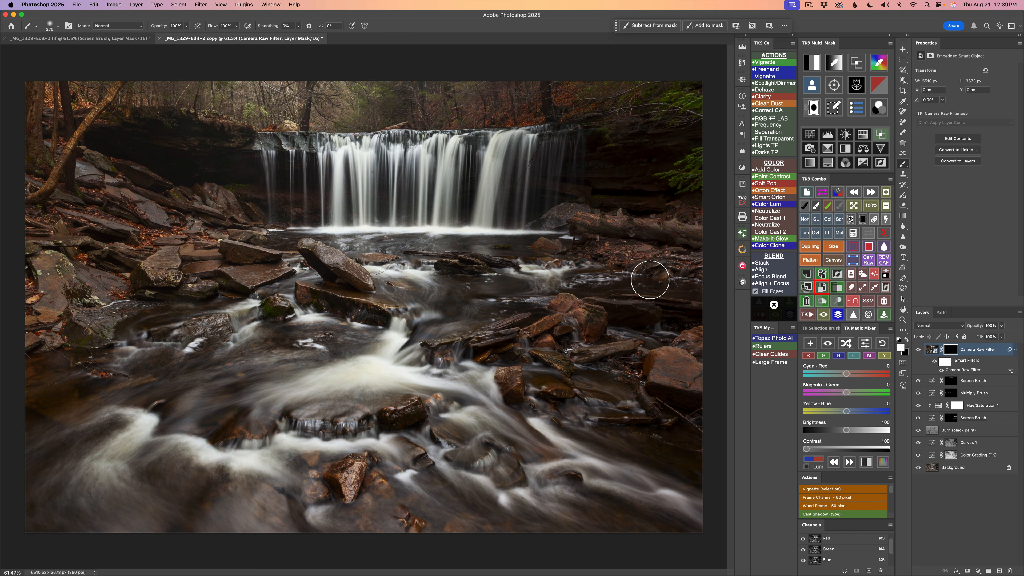
drag(648, 238, 633, 234)
mouse_move(631, 233)
mouse_down()
mouse_move(593, 227)
mouse_move(726, 242)
mouse_move(621, 223)
mouse_move(695, 239)
mouse_move(688, 263)
mouse_move(593, 250)
mouse_up()
mouse_move(593, 250)
mouse_down()
mouse_move(695, 266)
mouse_move(643, 257)
mouse_up()
drag(642, 258, 564, 251)
Step: Paint the Camera Raw effect back onto the individual rocks in the stream with a smaller brush, and compare with and without the layer
mouse_move(680, 297)
mouse_down()
mouse_move(542, 328)
mouse_move(599, 328)
mouse_move(589, 362)
mouse_move(670, 354)
mouse_move(658, 370)
mouse_move(677, 373)
mouse_move(700, 342)
mouse_move(691, 343)
mouse_up()
drag(524, 405, 510, 392)
mouse_move(369, 473)
mouse_down()
mouse_move(336, 484)
mouse_move(345, 482)
mouse_up()
mouse_move(312, 302)
mouse_down()
mouse_move(325, 303)
mouse_move(297, 295)
mouse_up()
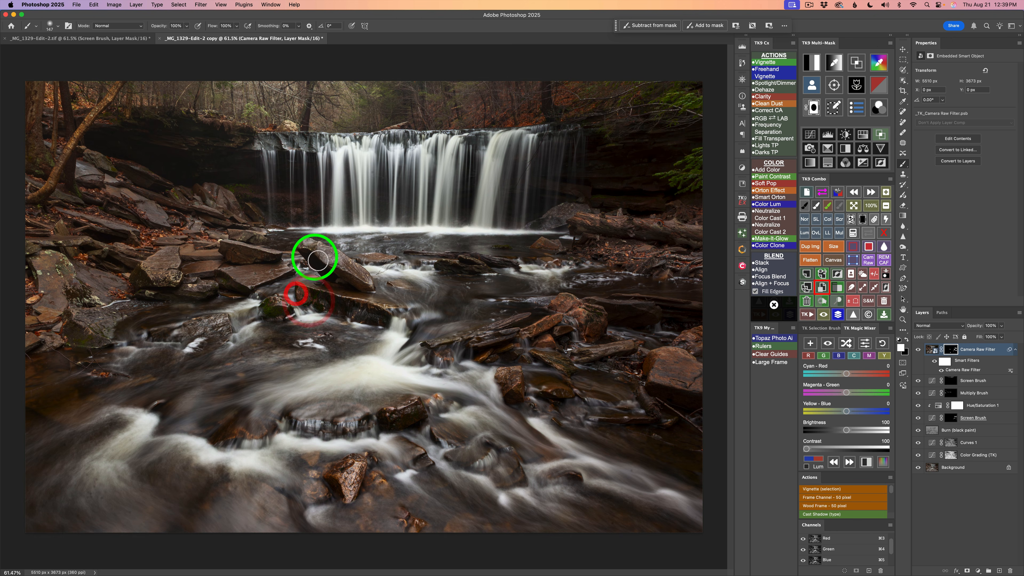
drag(317, 260, 367, 281)
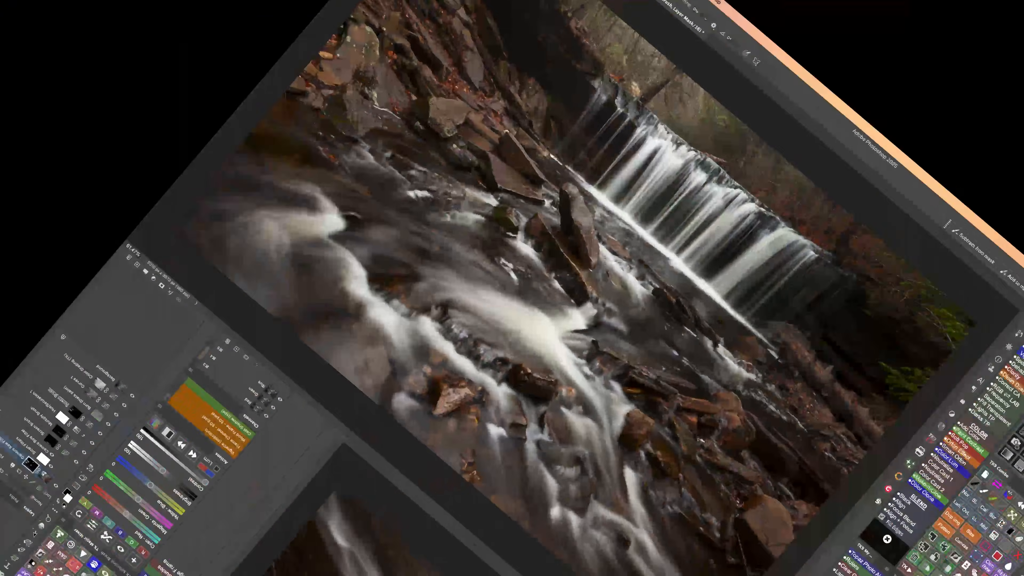
click(920, 353)
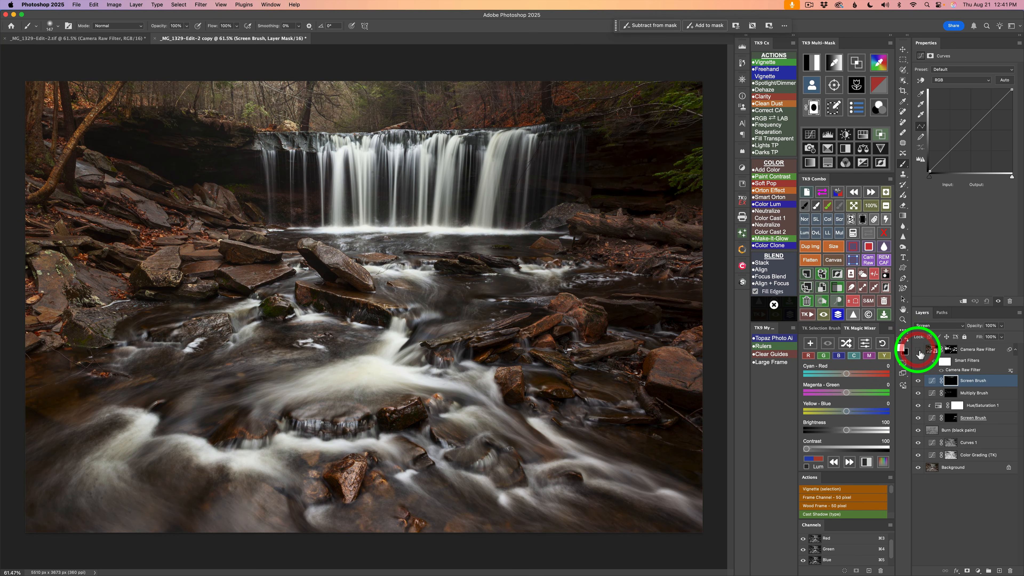
click(918, 350)
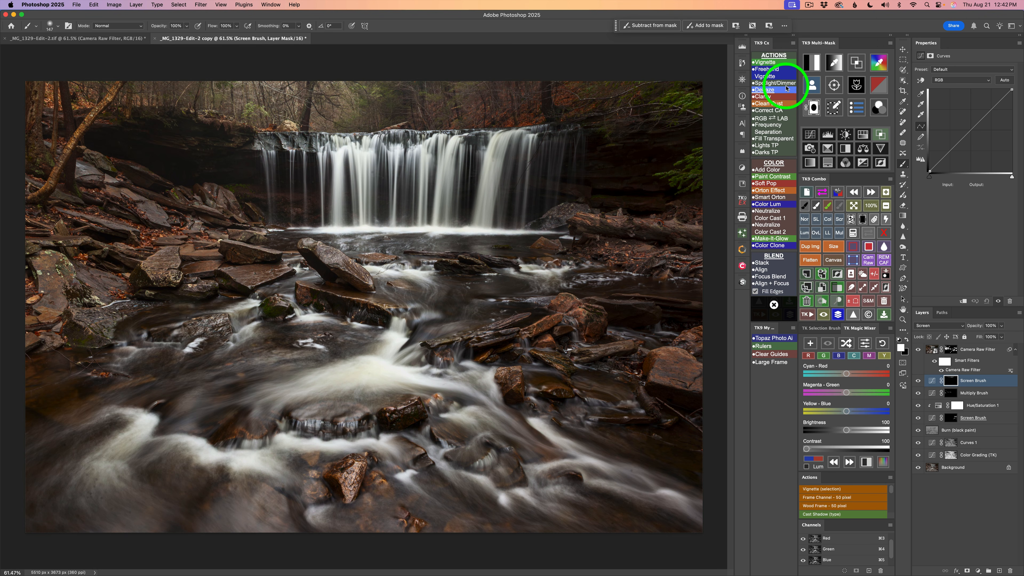
Step: Run the Vignette action with a 415.7-pixel Gaussian Blur and compare the image with and without the vignette
click(769, 63)
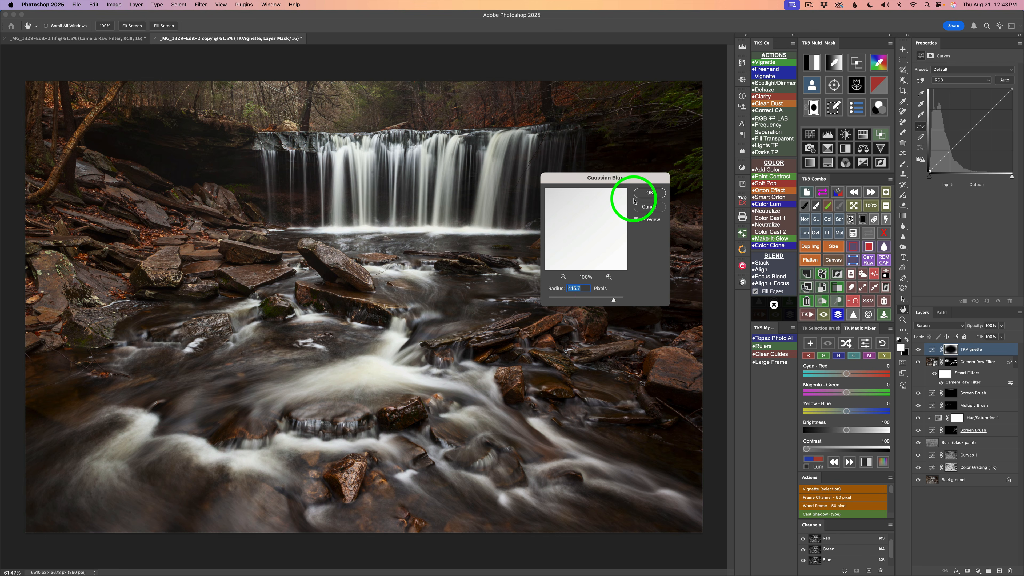
click(646, 193)
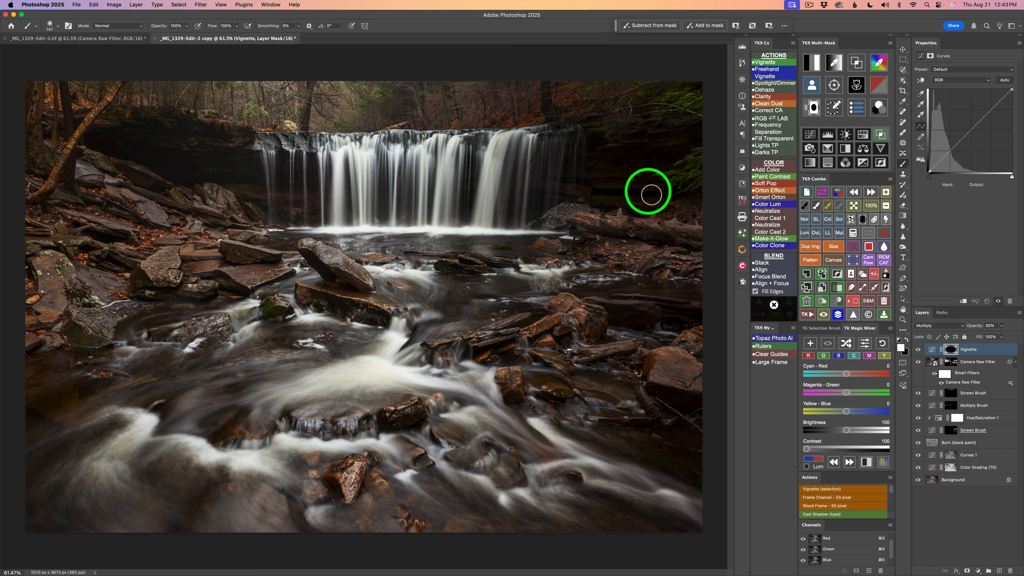
click(919, 350)
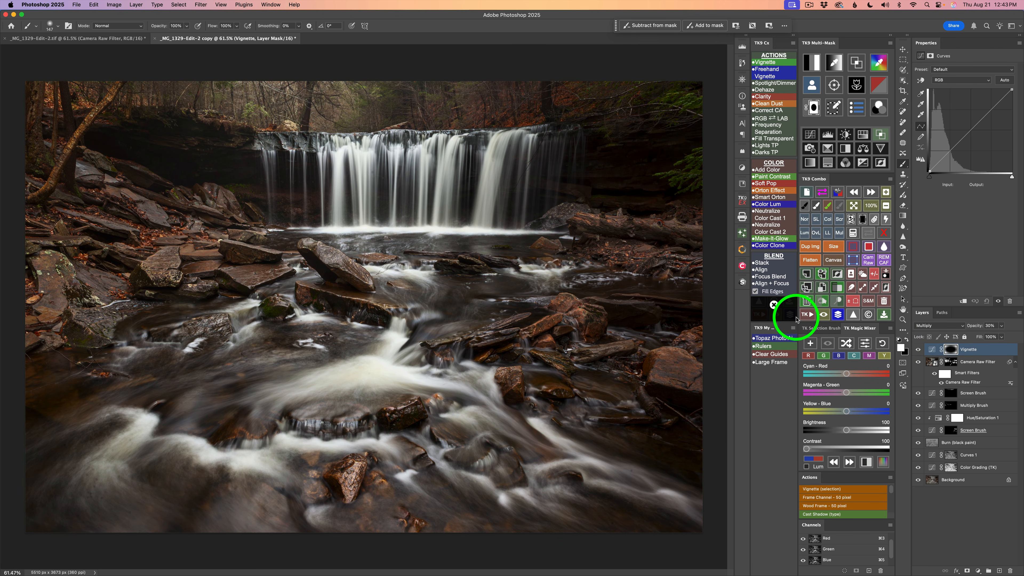
Step: Protect the shadows from the Vignette layer with the first Blend If preset, and compare the image with and without the layer
click(882, 136)
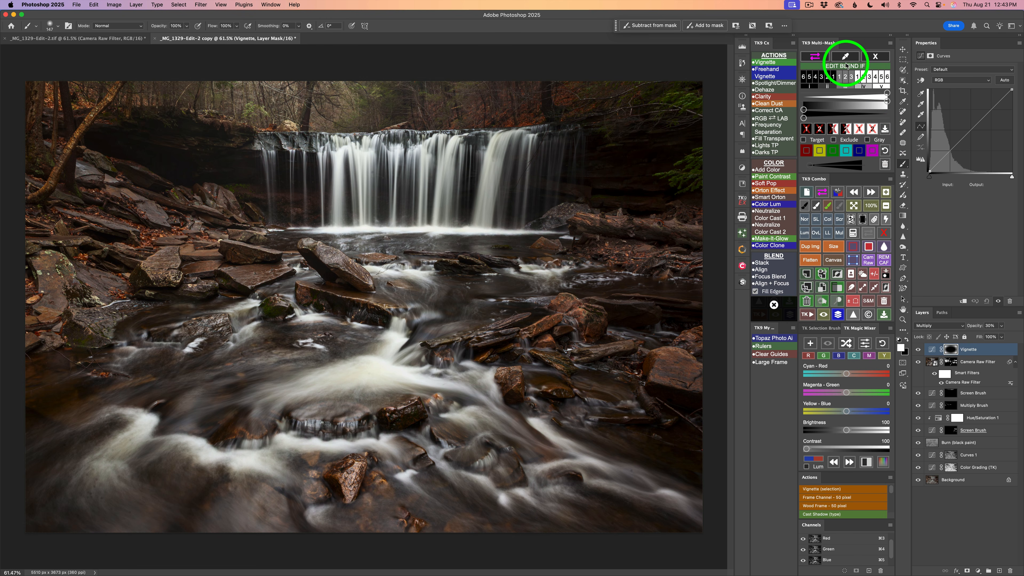
click(808, 129)
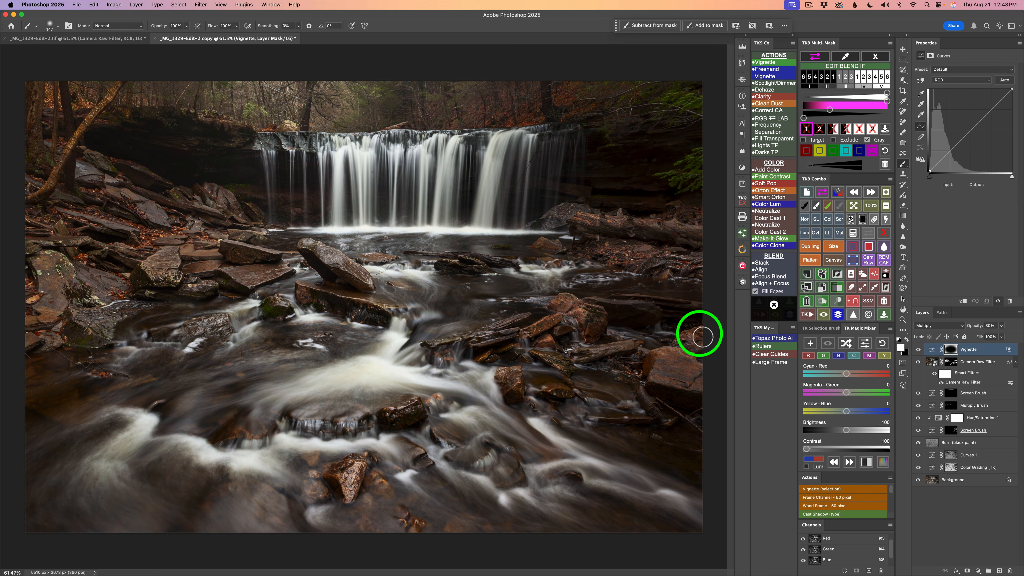
click(877, 58)
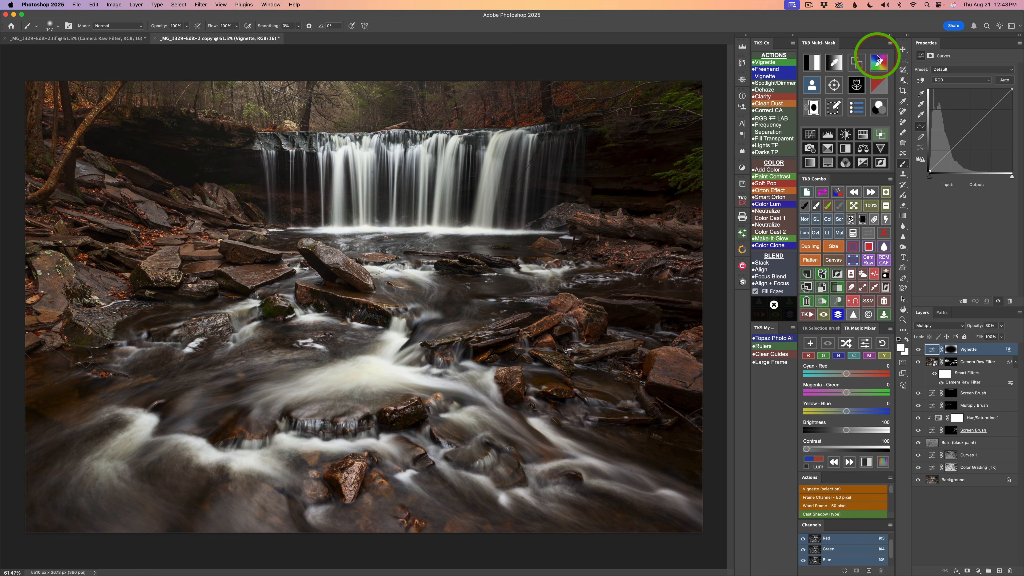
click(918, 350)
click(918, 350)
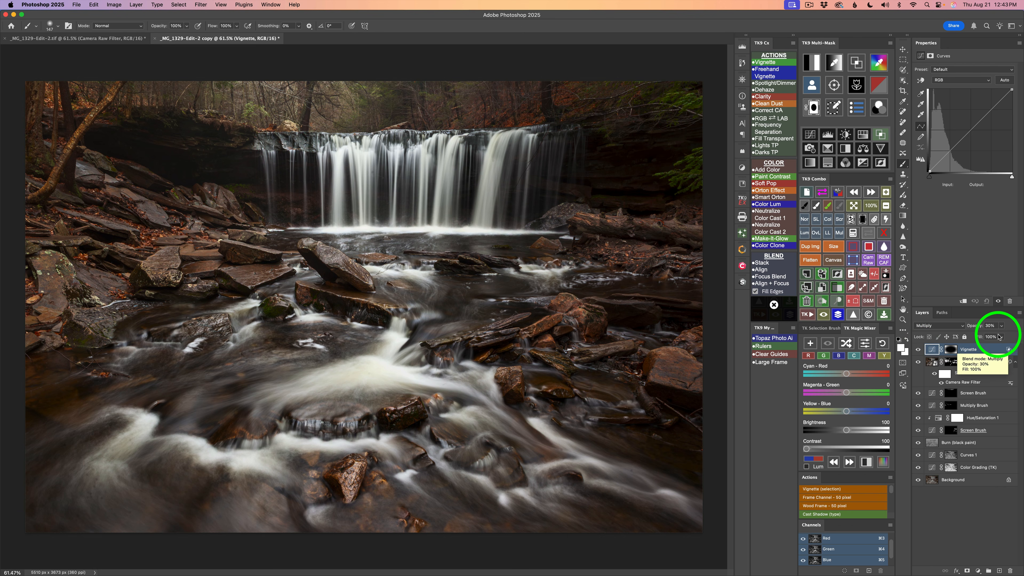
Step: Set the Vignette layer's opacity to 40% and compare the image with and without the stronger vignette
click(1002, 326)
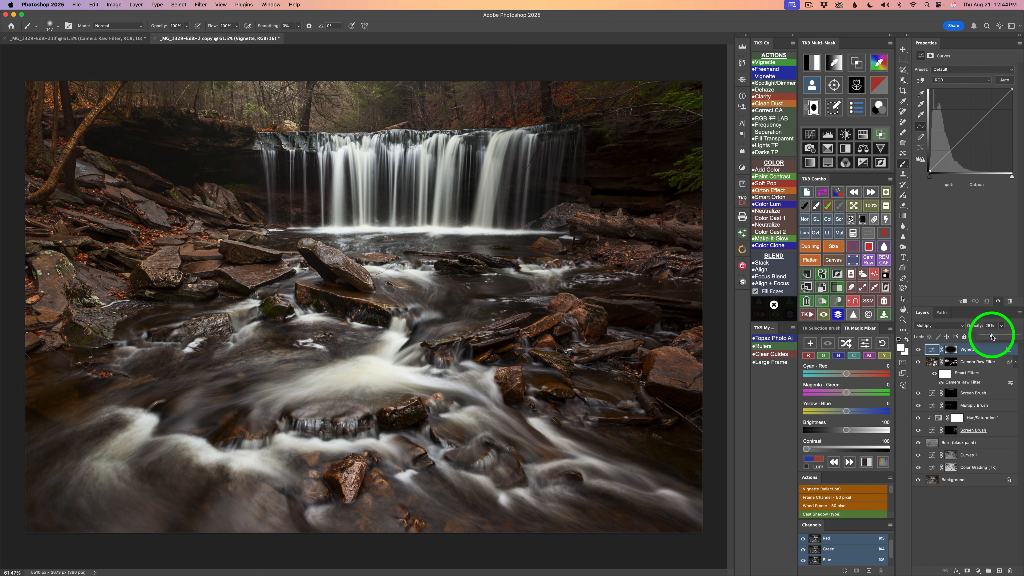
drag(992, 337, 995, 336)
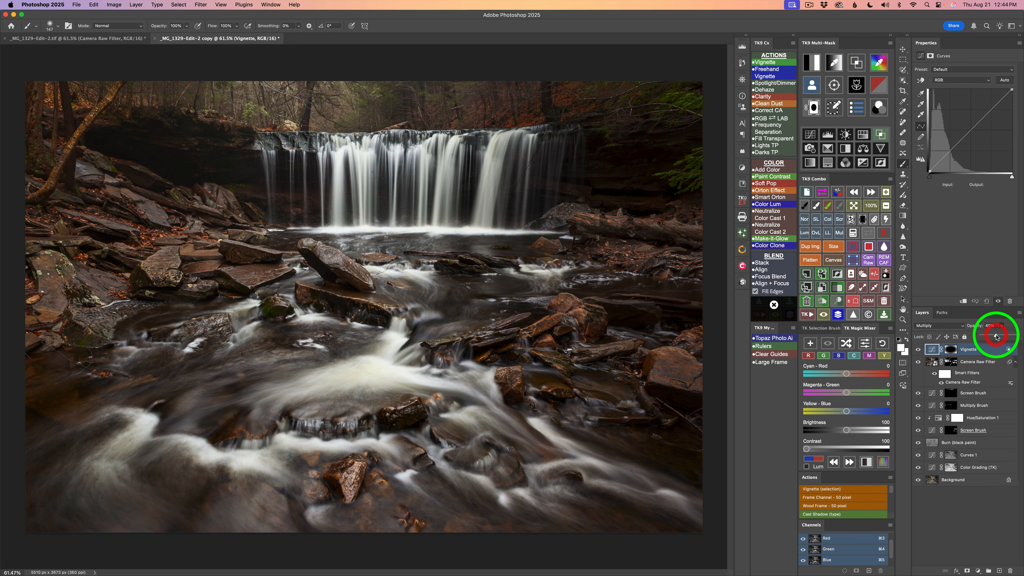
click(918, 351)
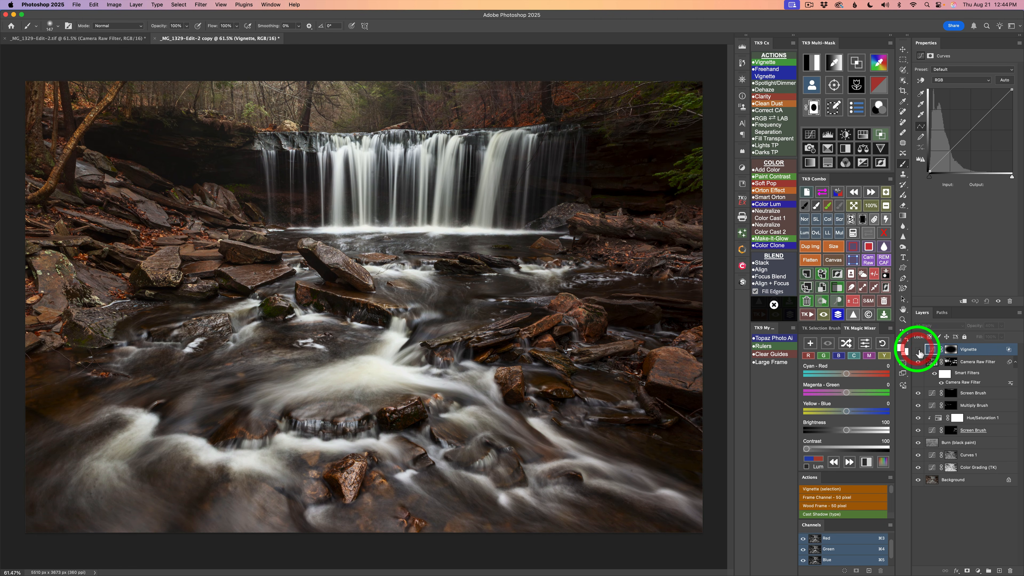
click(919, 350)
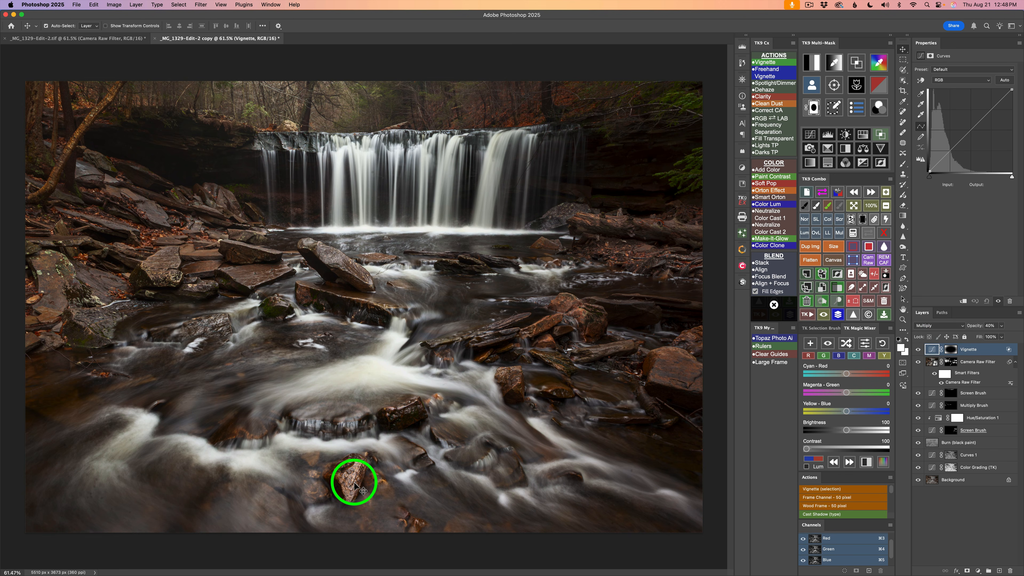
Step: Add a Burn (black paint) layer, darken the bright foreground rock with a 20% opacity brush, and compare with and without the layer
click(821, 303)
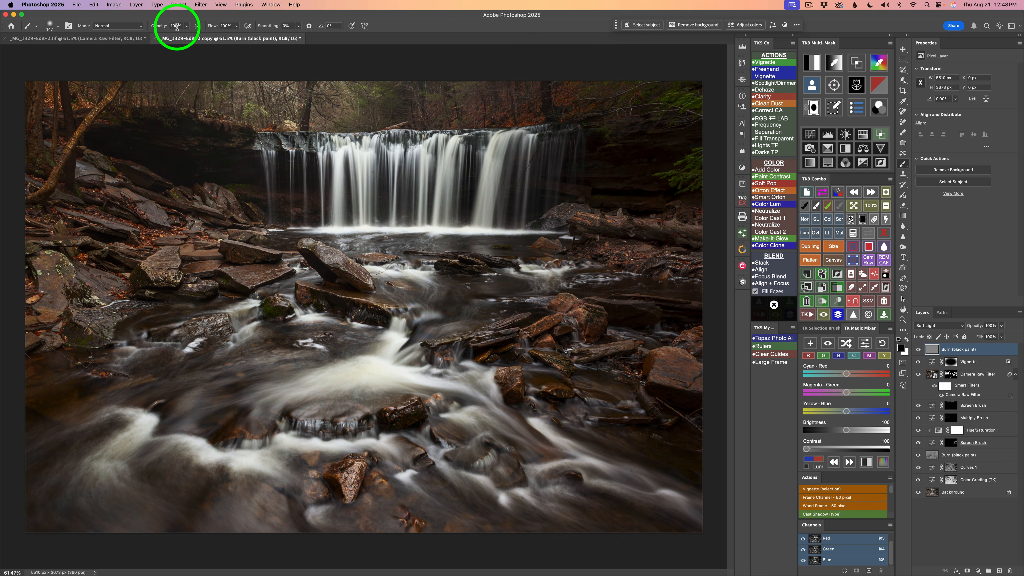
key(2)
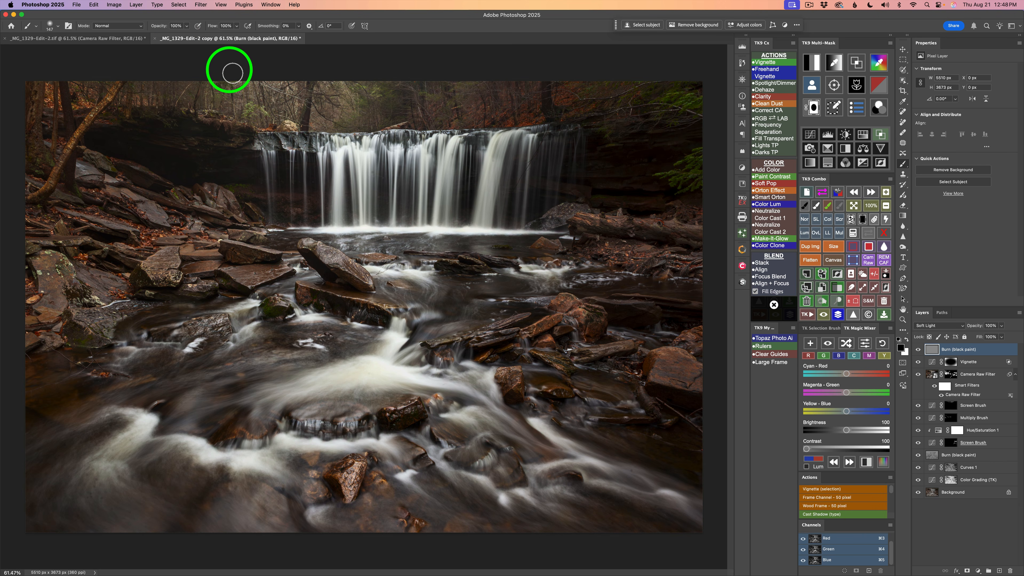
mouse_move(361, 470)
mouse_down()
mouse_move(352, 483)
mouse_move(351, 471)
mouse_move(357, 485)
mouse_up()
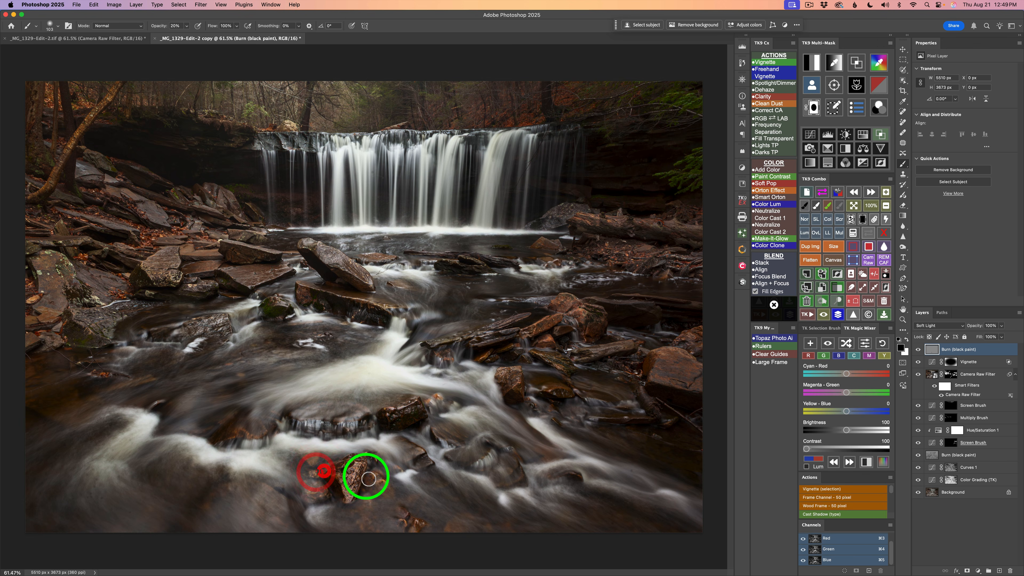
mouse_move(368, 479)
mouse_down()
mouse_move(377, 478)
mouse_move(347, 496)
mouse_move(359, 454)
mouse_move(349, 469)
mouse_move(309, 474)
mouse_move(357, 490)
mouse_move(355, 469)
mouse_move(363, 473)
mouse_up()
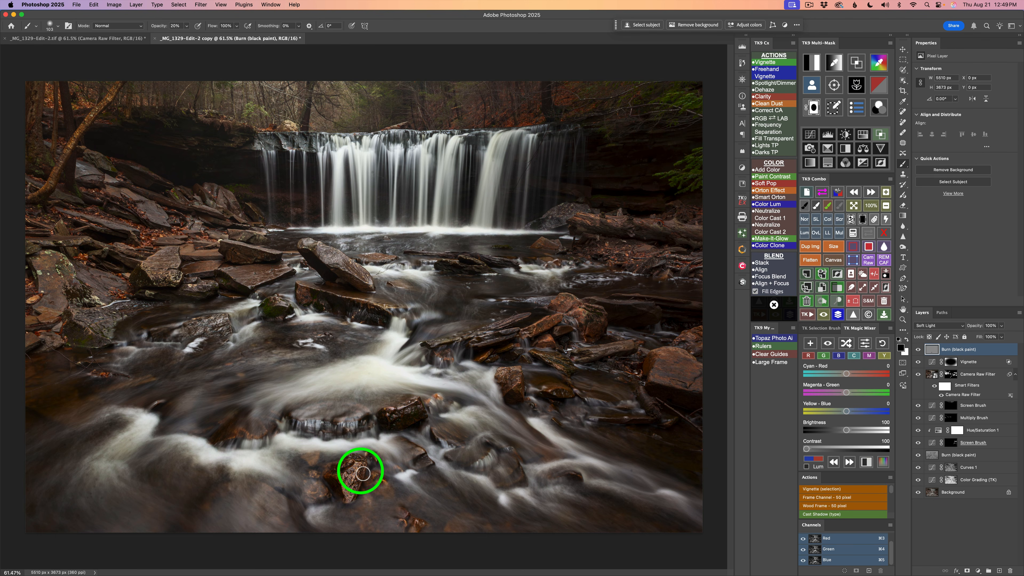
click(918, 350)
click(919, 350)
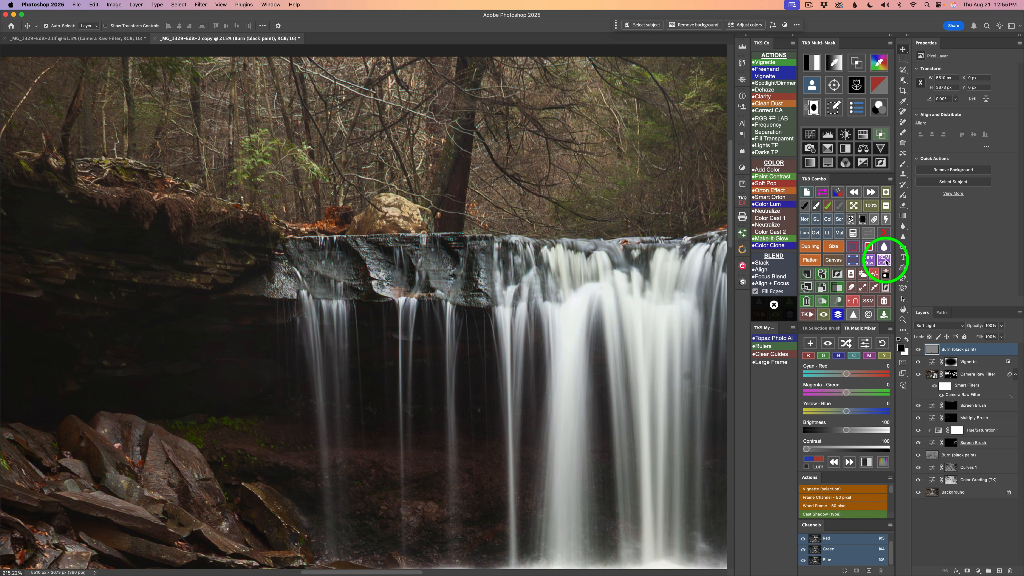
Step: Create a Remove layer and paint out the pale boulder and the leaf pile beside it above the waterfall's edge
click(884, 260)
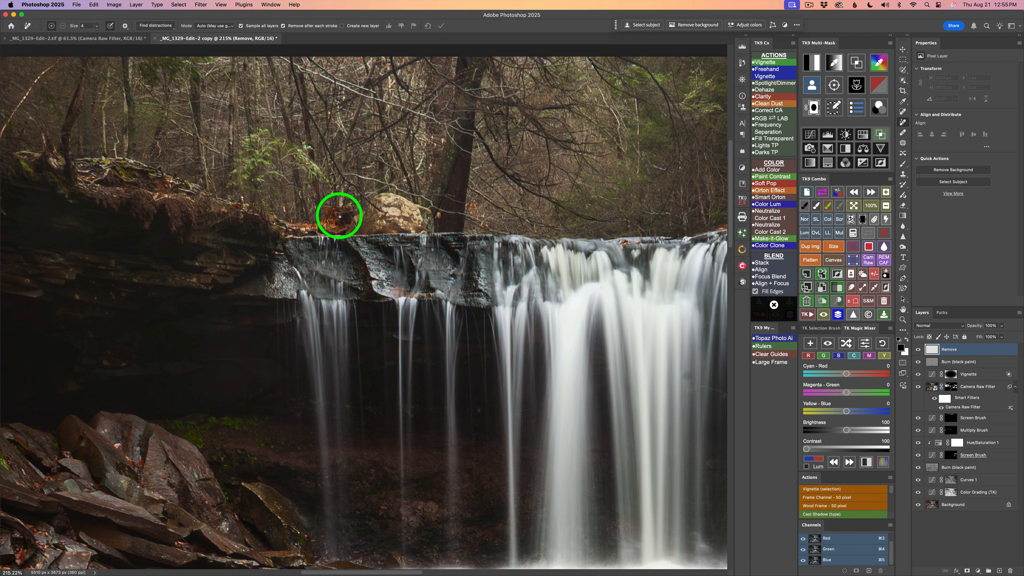
mouse_move(360, 210)
mouse_down()
mouse_move(385, 210)
mouse_move(315, 204)
mouse_move(313, 221)
mouse_move(371, 240)
mouse_move(439, 223)
mouse_move(398, 187)
mouse_move(371, 191)
mouse_up()
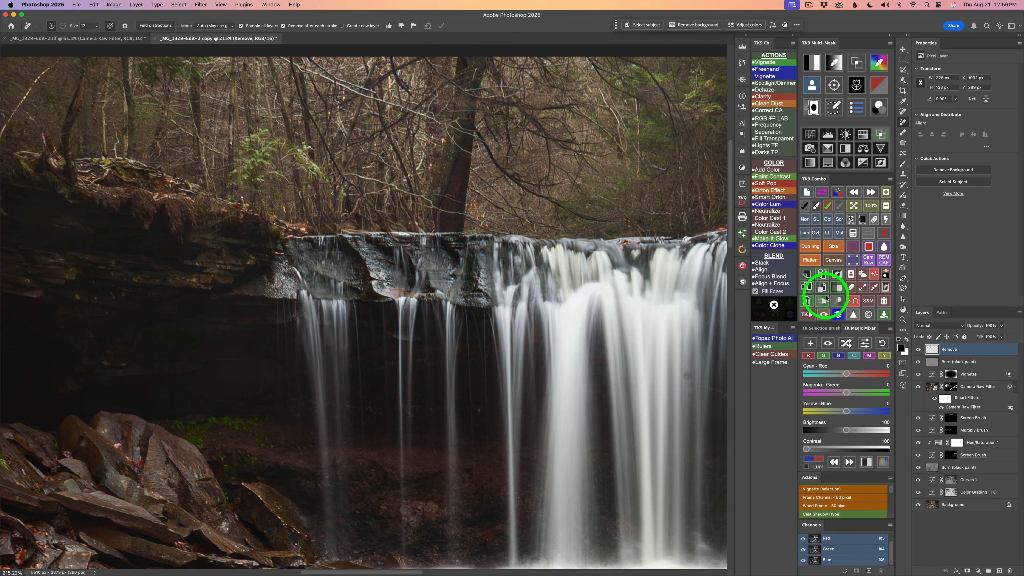
click(854, 206)
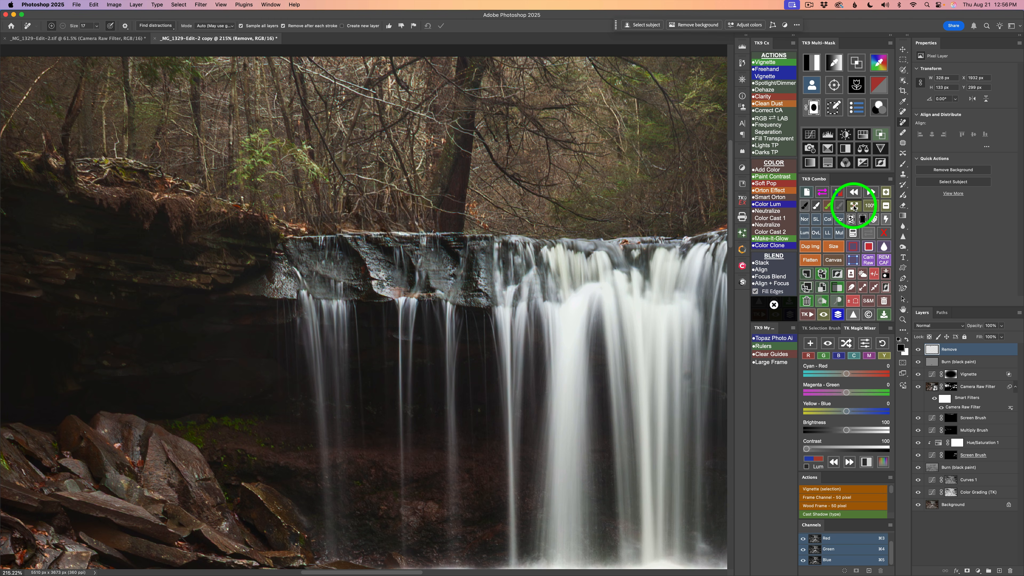
Step: Examine the image at 200% and 100% zoom, and return to the fit-to-screen view
click(886, 192)
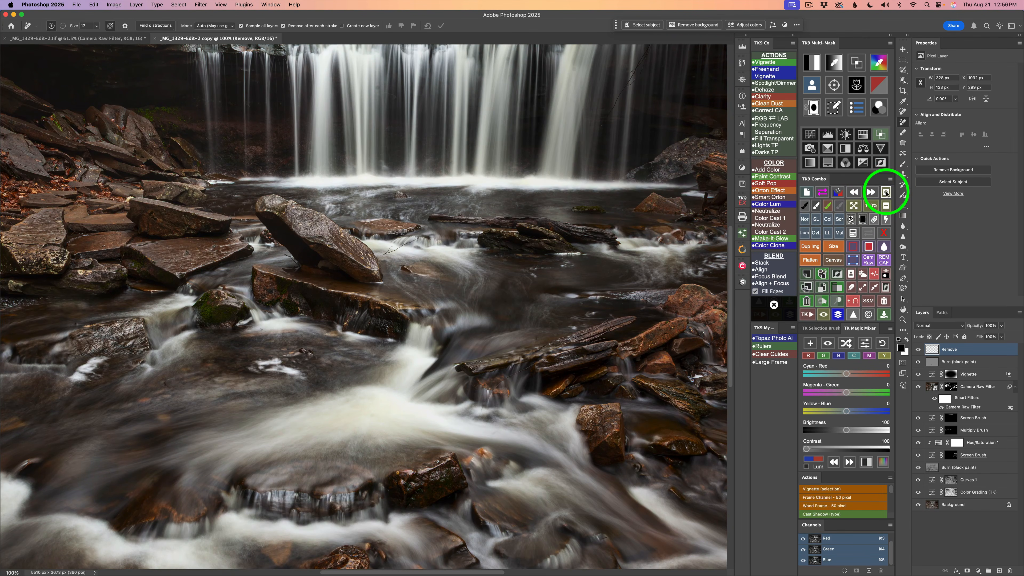
click(886, 193)
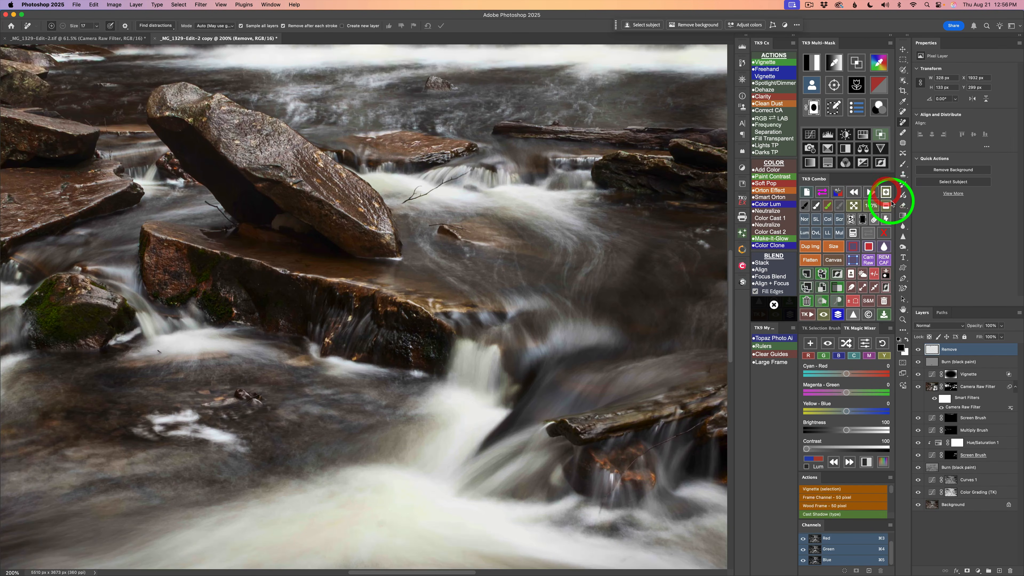
click(885, 205)
click(886, 205)
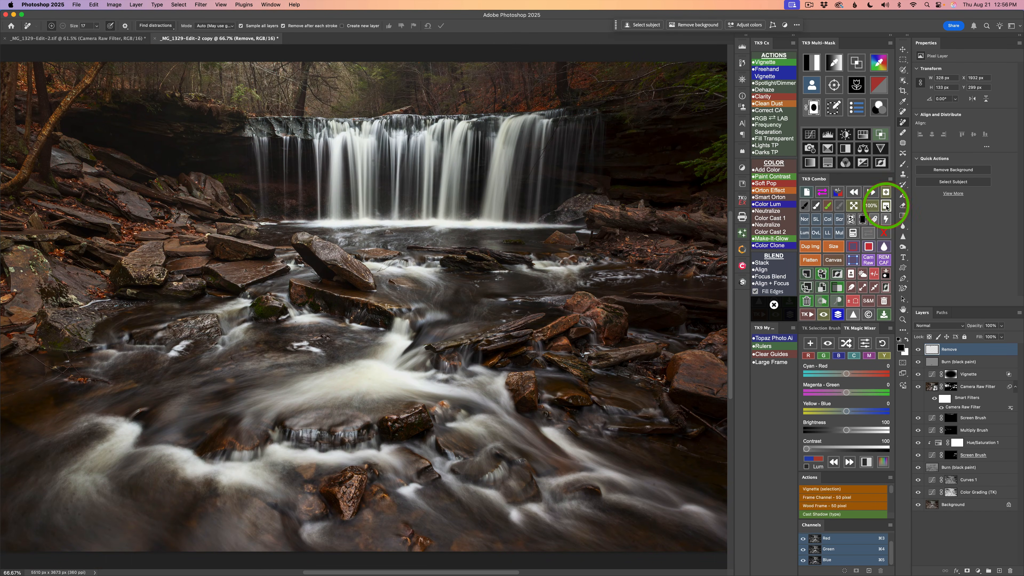
click(855, 206)
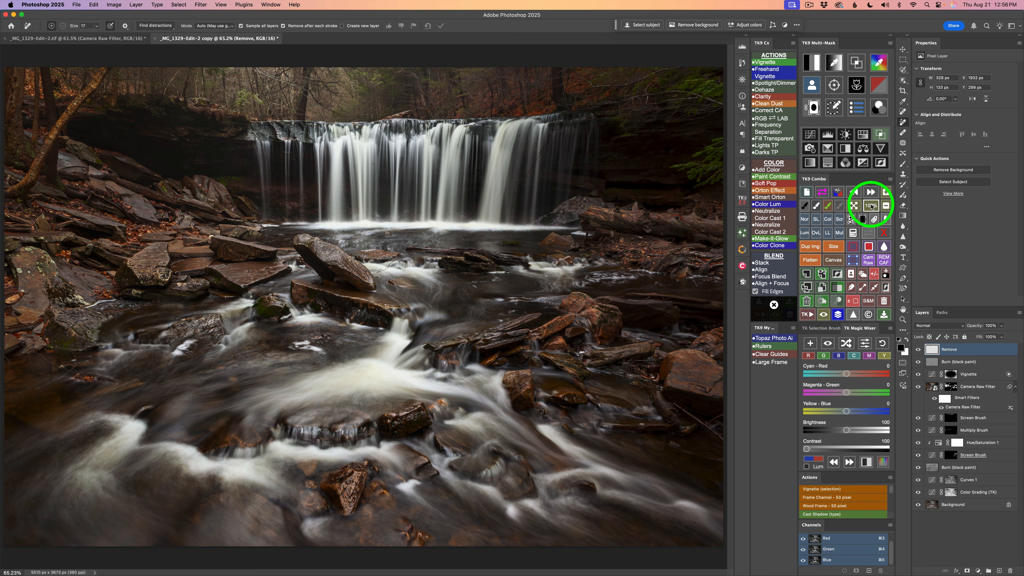
click(872, 205)
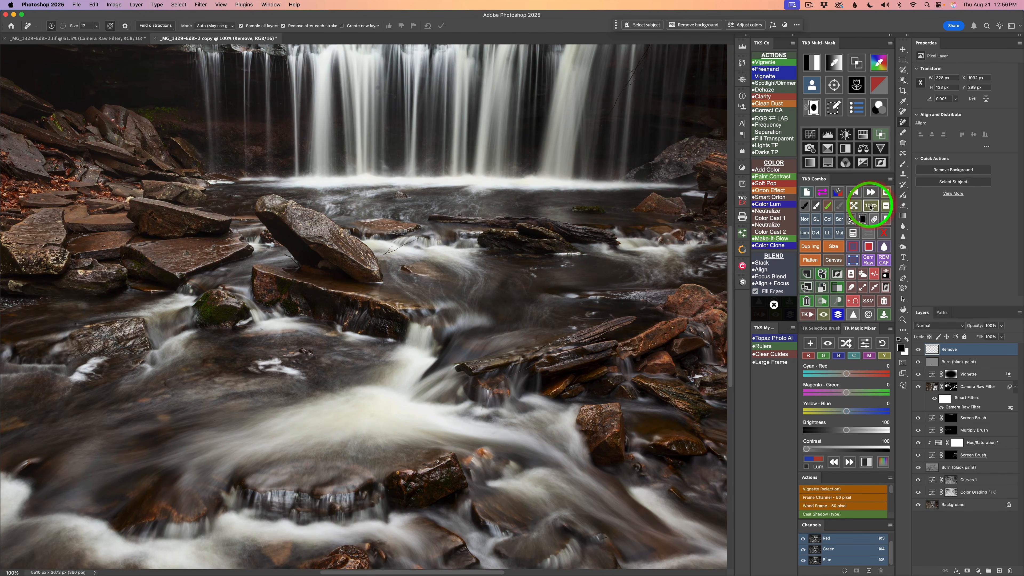
click(854, 206)
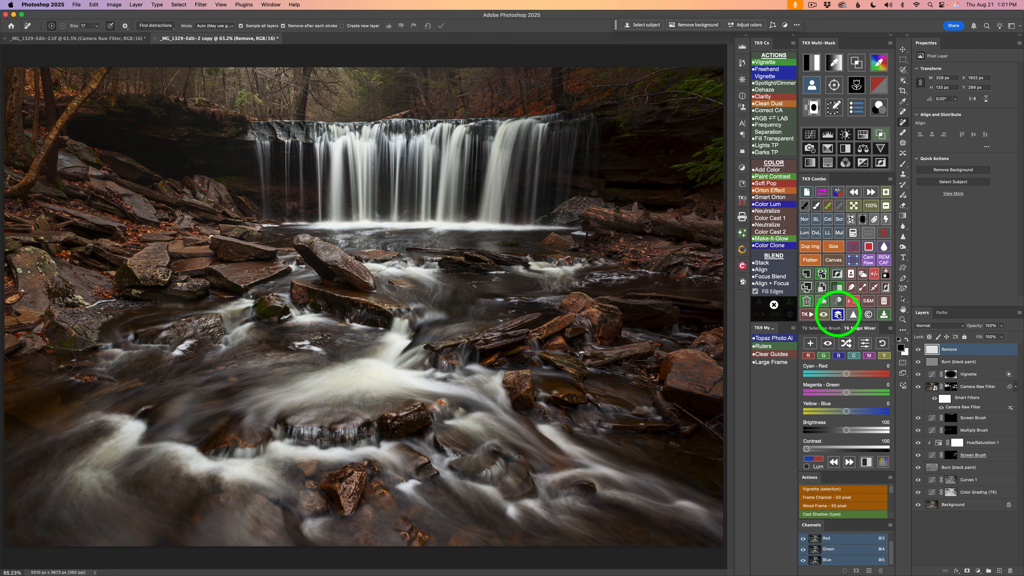
Step: Compare the finished edit with the original Background by hiding and restoring all the other layers
click(838, 316)
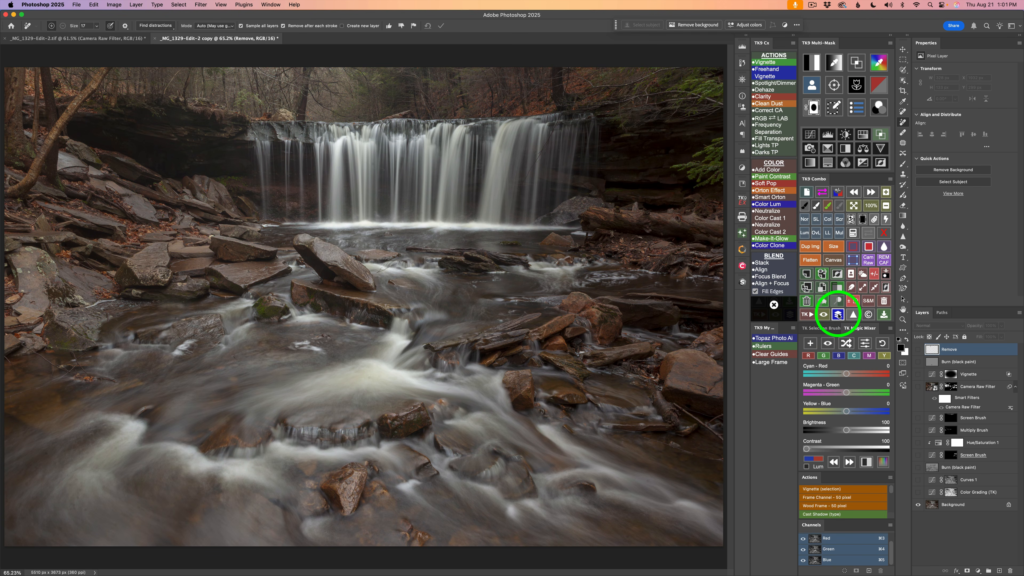
click(837, 315)
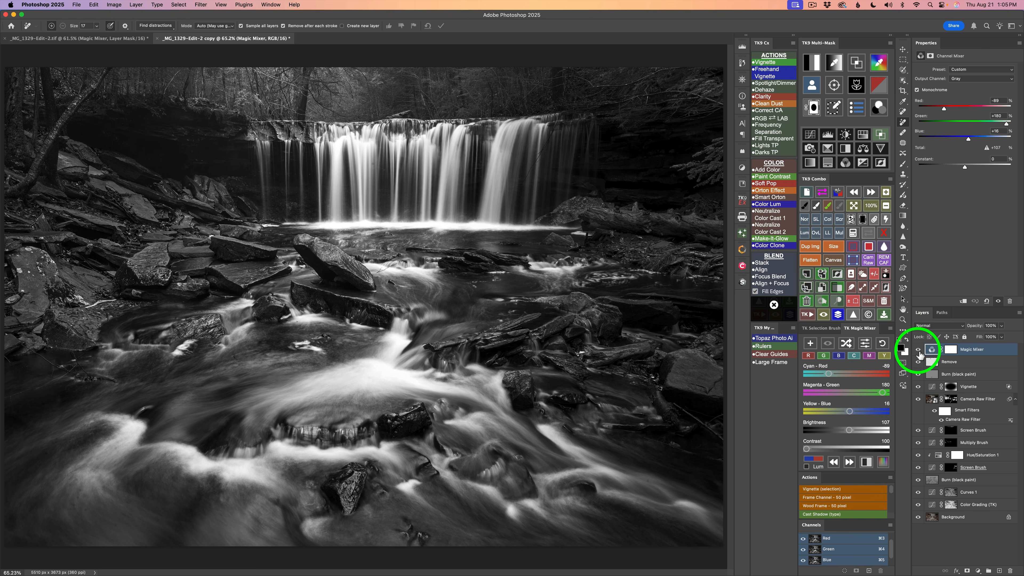
Step: Compare the black-and-white version with the color version by toggling the Magic Mixer layer, leaving that layer hidden
click(919, 352)
click(919, 351)
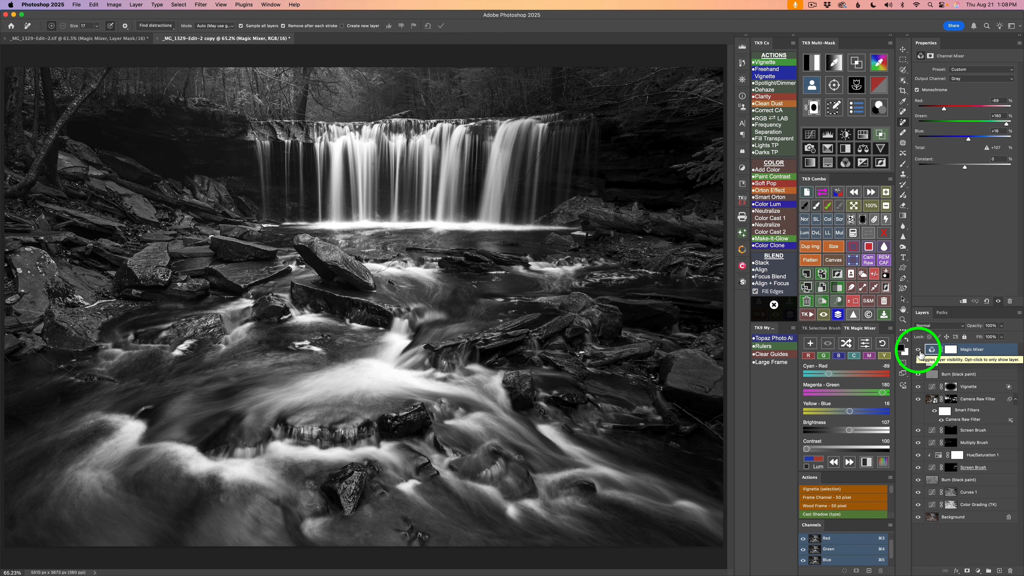
click(919, 350)
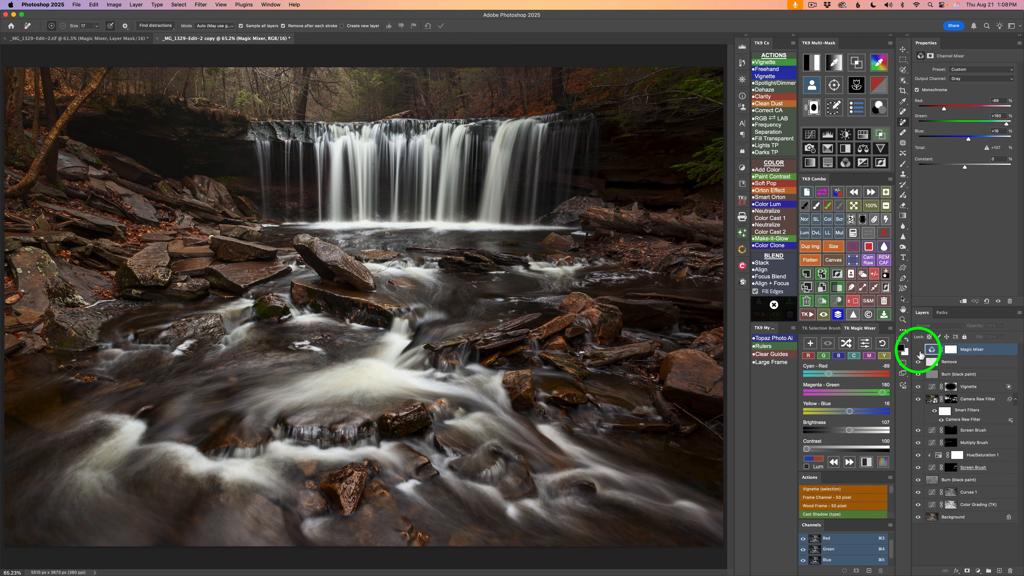